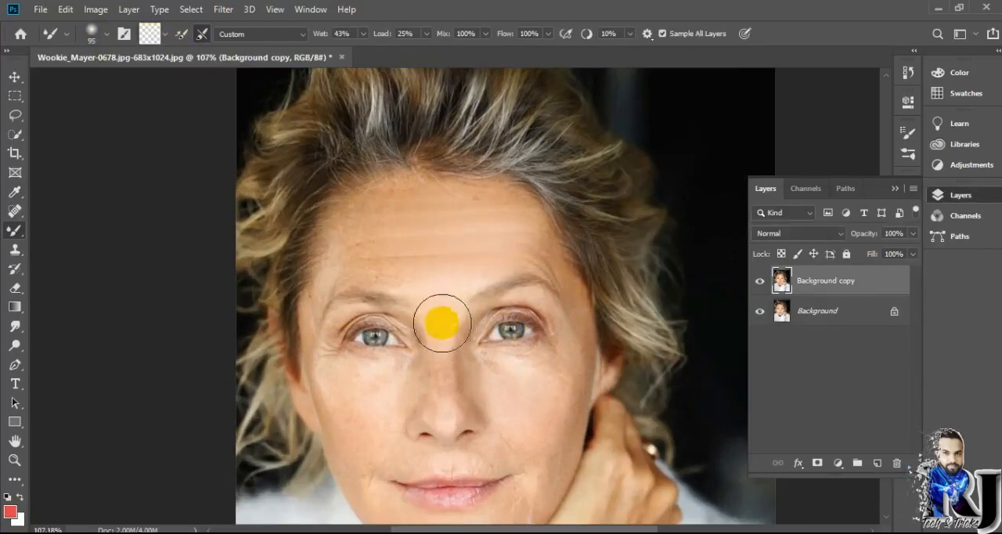
Adjust the Mixer Brush size and smooth the skin texture across the cheeks, chin and area around the eyes.
{"action": "scroll", "coordinate": [546, 387], "scroll_direction": "up", "scroll_amount": 4}
{"action": "scroll", "coordinate": [544, 395], "scroll_direction": "down", "scroll_amount": 3}
{"action": "left_click", "coordinate": [106, 35]}
{"action": "left_click_drag", "start_coordinate": [127, 74], "coordinate": [117, 73]}
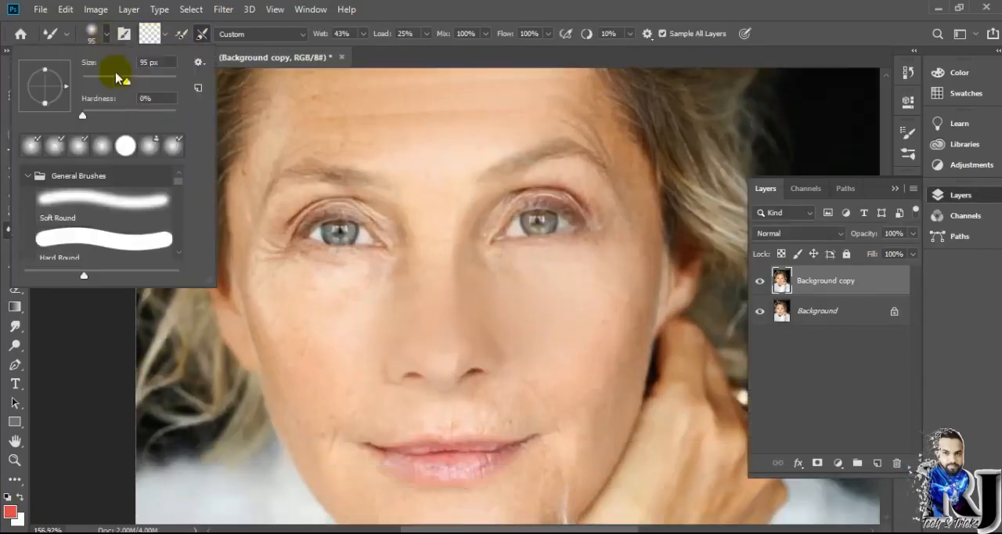
{"action": "left_click", "coordinate": [290, 112]}
{"action": "mouse_move", "coordinate": [286, 297]}
{"action": "left_mouse_down"}
{"action": "mouse_move", "coordinate": [360, 330]}
{"action": "mouse_move", "coordinate": [264, 320]}
{"action": "mouse_move", "coordinate": [340, 397]}
{"action": "mouse_move", "coordinate": [592, 404]}
{"action": "mouse_move", "coordinate": [558, 472]}
{"action": "left_mouse_up"}
{"action": "scroll", "coordinate": [570, 367], "scroll_direction": "down", "scroll_amount": 3}
{"action": "mouse_move", "coordinate": [349, 186]}
{"action": "left_mouse_down"}
{"action": "mouse_move", "coordinate": [437, 117]}
{"action": "mouse_move", "coordinate": [443, 205]}
{"action": "mouse_move", "coordinate": [475, 189]}
{"action": "mouse_move", "coordinate": [626, 223]}
{"action": "mouse_move", "coordinate": [533, 99]}
{"action": "mouse_move", "coordinate": [553, 117]}
{"action": "mouse_move", "coordinate": [442, 123]}
{"action": "mouse_move", "coordinate": [307, 244]}
{"action": "mouse_move", "coordinate": [497, 177]}
{"action": "mouse_move", "coordinate": [523, 210]}
{"action": "mouse_move", "coordinate": [486, 267]}
{"action": "mouse_move", "coordinate": [510, 289]}
{"action": "mouse_move", "coordinate": [531, 288]}
{"action": "mouse_move", "coordinate": [495, 304]}
{"action": "mouse_move", "coordinate": [351, 285]}
{"action": "mouse_move", "coordinate": [411, 325]}
{"action": "mouse_move", "coordinate": [353, 282]}
{"action": "mouse_move", "coordinate": [559, 313]}
{"action": "mouse_move", "coordinate": [587, 256]}
{"action": "left_mouse_up"}
{"action": "scroll", "coordinate": [550, 341], "scroll_direction": "down", "scroll_amount": 4}
Continue blending the skin with the Mixer Brush along the sides of the face and jaw.
{"action": "scroll", "coordinate": [552, 352], "scroll_direction": "up", "scroll_amount": 6}
{"action": "mouse_move", "coordinate": [554, 361]}
{"action": "left_mouse_down"}
{"action": "mouse_move", "coordinate": [327, 252]}
{"action": "mouse_move", "coordinate": [666, 222]}
{"action": "mouse_move", "coordinate": [690, 260]}
{"action": "mouse_move", "coordinate": [648, 318]}
{"action": "mouse_move", "coordinate": [654, 393]}
{"action": "mouse_move", "coordinate": [529, 377]}
{"action": "mouse_move", "coordinate": [470, 382]}
{"action": "mouse_move", "coordinate": [480, 393]}
{"action": "mouse_move", "coordinate": [528, 393]}
{"action": "mouse_move", "coordinate": [583, 347]}
{"action": "mouse_move", "coordinate": [548, 404]}
{"action": "mouse_move", "coordinate": [485, 433]}
{"action": "mouse_move", "coordinate": [416, 411]}
{"action": "mouse_move", "coordinate": [575, 485]}
{"action": "left_mouse_up"}
{"action": "scroll", "coordinate": [430, 422], "scroll_direction": "down", "scroll_amount": 4}
{"action": "scroll", "coordinate": [310, 295], "scroll_direction": "up", "scroll_amount": 4}
{"action": "mouse_move", "coordinate": [311, 295]}
{"action": "left_mouse_down"}
{"action": "mouse_move", "coordinate": [598, 162]}
{"action": "mouse_move", "coordinate": [566, 238]}
{"action": "mouse_move", "coordinate": [586, 129]}
{"action": "mouse_move", "coordinate": [562, 244]}
{"action": "mouse_move", "coordinate": [483, 332]}
{"action": "mouse_move", "coordinate": [350, 315]}
{"action": "mouse_move", "coordinate": [333, 267]}
{"action": "mouse_move", "coordinate": [530, 272]}
{"action": "mouse_move", "coordinate": [233, 111]}
{"action": "mouse_move", "coordinate": [292, 154]}
{"action": "mouse_move", "coordinate": [314, 212]}
{"action": "mouse_move", "coordinate": [266, 154]}
{"action": "mouse_move", "coordinate": [279, 225]}
{"action": "mouse_move", "coordinate": [252, 130]}
{"action": "mouse_move", "coordinate": [298, 214]}
{"action": "left_mouse_up"}
{"action": "scroll", "coordinate": [275, 259], "scroll_direction": "down", "scroll_amount": 3}
{"action": "scroll", "coordinate": [275, 260], "scroll_direction": "up", "scroll_amount": 2}
Reduce the Mixer Brush to 39 px and smooth the finer skin areas beneath the eyes.
{"action": "left_click", "coordinate": [101, 36]}
{"action": "left_click_drag", "start_coordinate": [110, 83], "coordinate": [102, 84]}
{"action": "left_click", "coordinate": [348, 305]}
{"action": "scroll", "coordinate": [384, 321], "scroll_direction": "up", "scroll_amount": 2}
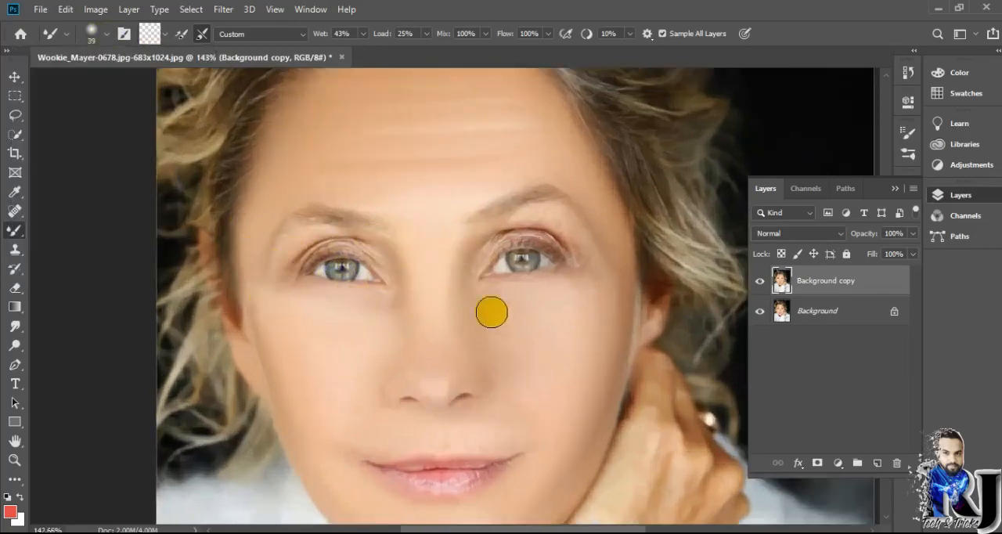
Set the Mixer Brush to 28 px and smooth the skin around both eyelids, the eyebrows and the under-eye creases.
{"action": "scroll", "coordinate": [542, 252], "scroll_direction": "up", "scroll_amount": 2}
{"action": "left_click", "coordinate": [114, 35]}
{"action": "left_click_drag", "start_coordinate": [105, 83], "coordinate": [98, 83]}
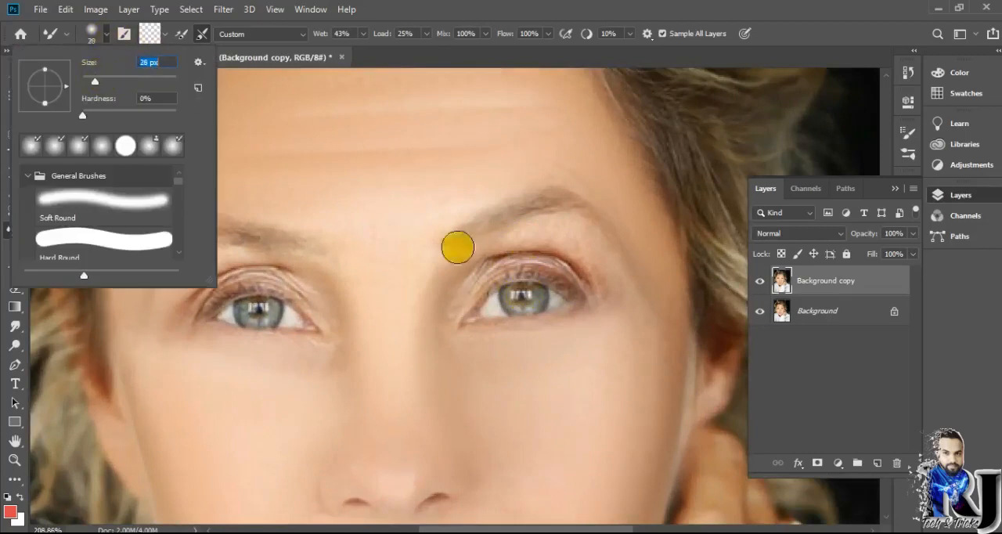
{"action": "left_click", "coordinate": [460, 258]}
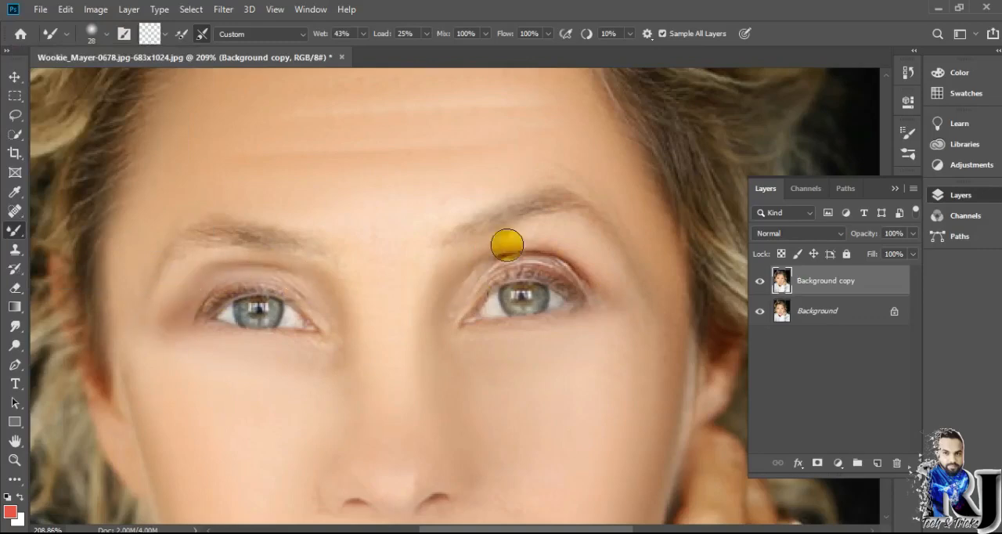
{"action": "scroll", "coordinate": [622, 301], "scroll_direction": "down", "scroll_amount": 5}
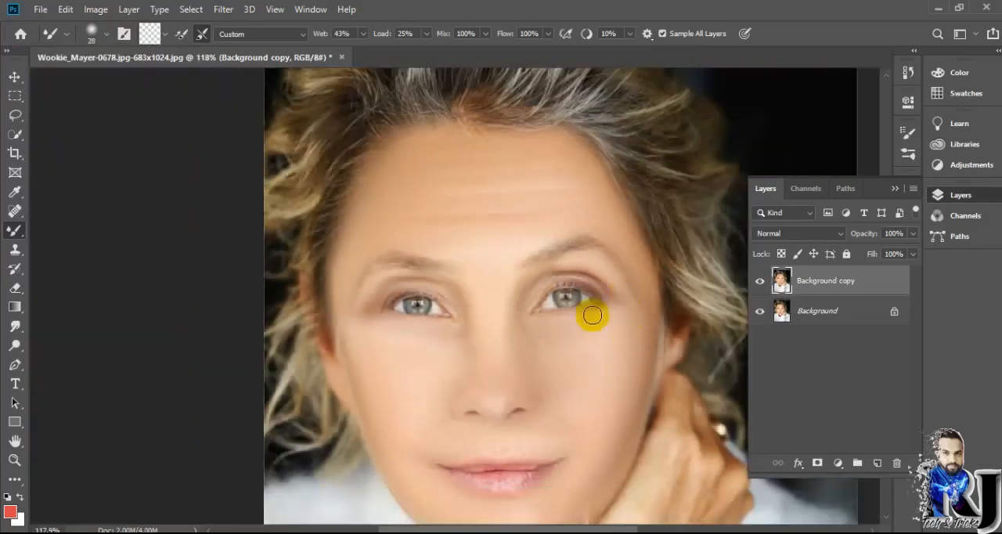
{"action": "scroll", "coordinate": [469, 335], "scroll_direction": "up", "scroll_amount": 5}
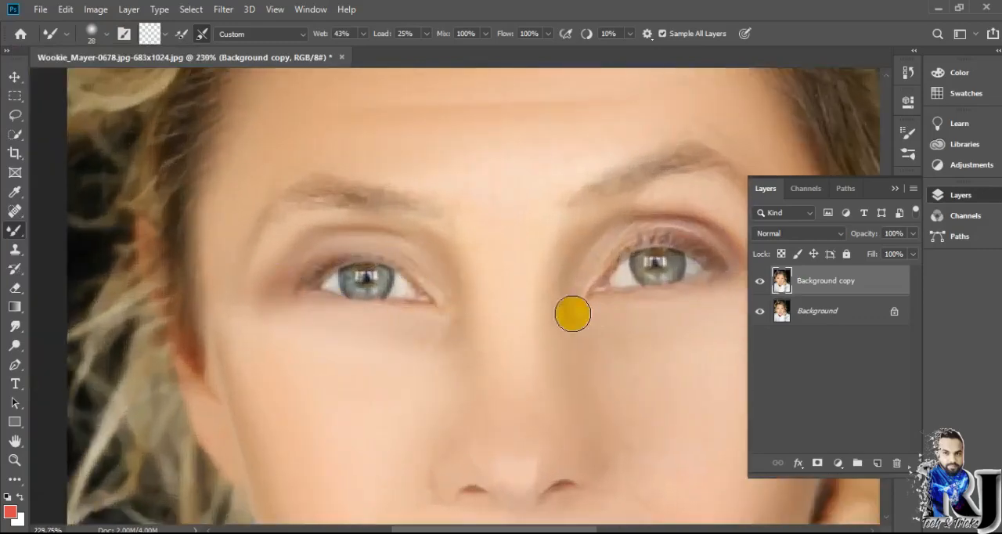
{"action": "scroll", "coordinate": [629, 227], "scroll_direction": "down", "scroll_amount": 5}
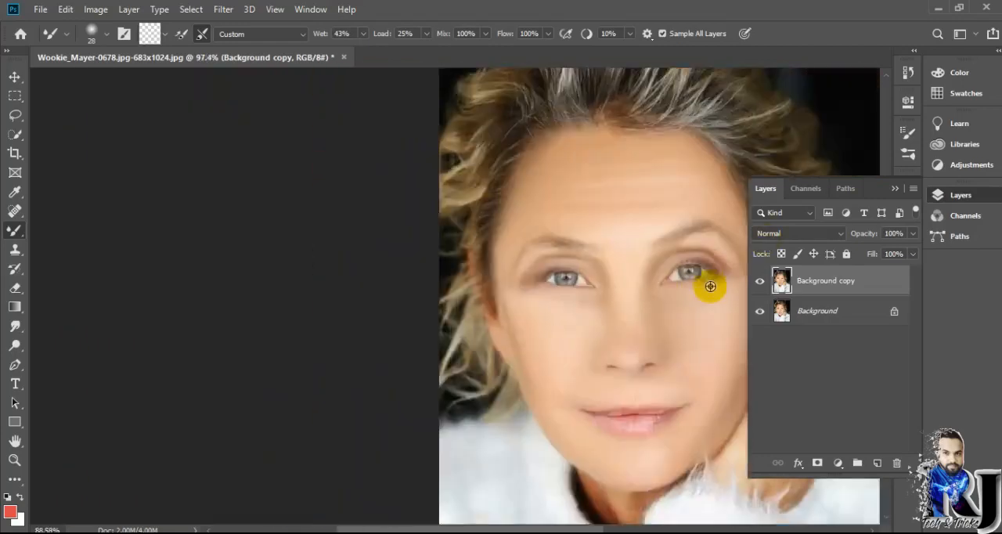
Lightly erase the smoothed layer around the eyes with a 14 px Eraser at 9% opacity to bring back detail.
{"action": "scroll", "coordinate": [469, 331], "scroll_direction": "up", "scroll_amount": 5}
{"action": "left_click", "coordinate": [15, 287]}
{"action": "left_click", "coordinate": [56, 292]}
{"action": "left_click", "coordinate": [106, 33]}
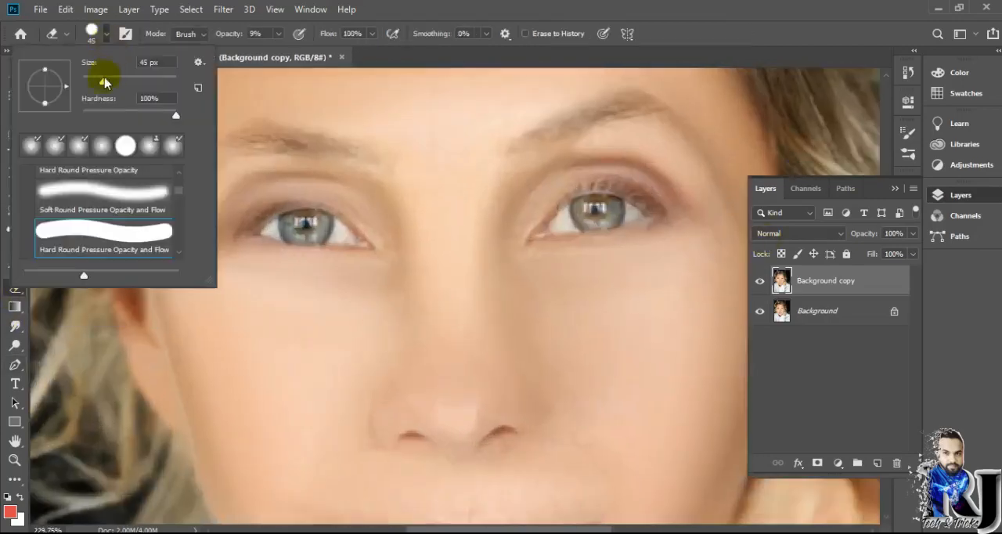
{"action": "left_click", "coordinate": [304, 271]}
{"action": "scroll", "coordinate": [304, 258], "scroll_direction": "up", "scroll_amount": 3}
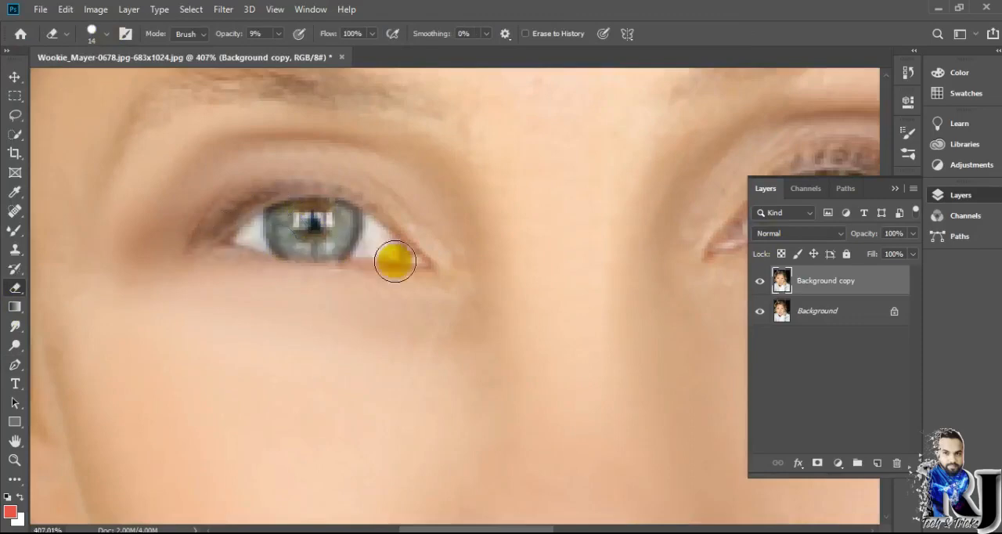
{"action": "scroll", "coordinate": [353, 234], "scroll_direction": "down", "scroll_amount": 3}
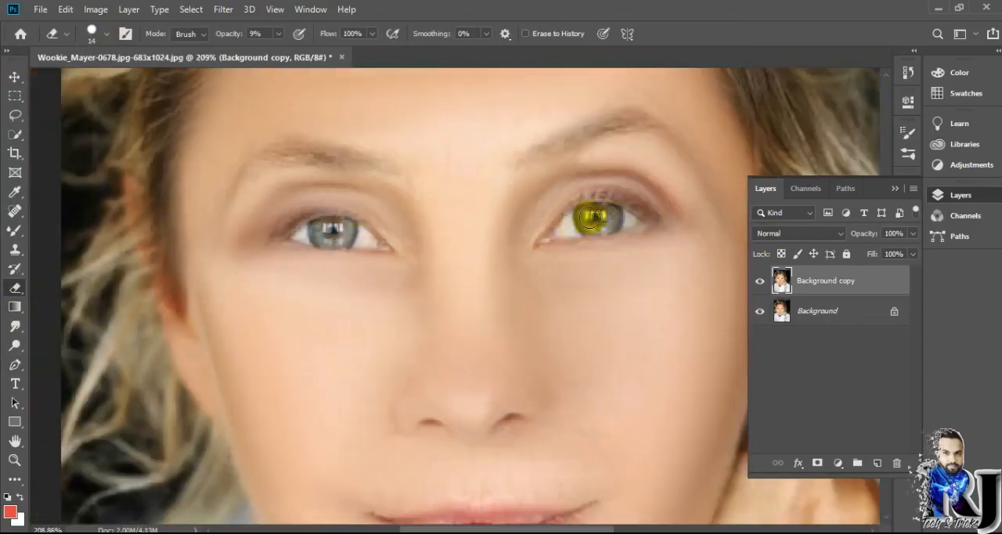
{"action": "scroll", "coordinate": [465, 273], "scroll_direction": "down", "scroll_amount": 3}
{"action": "scroll", "coordinate": [473, 247], "scroll_direction": "up", "scroll_amount": 3}
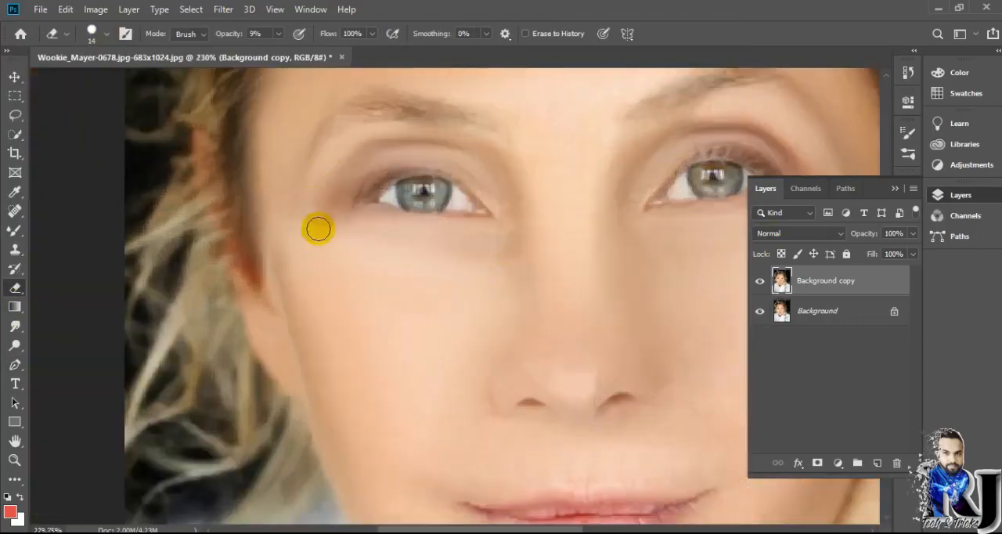
{"action": "scroll", "coordinate": [464, 188], "scroll_direction": "down", "scroll_amount": 3}
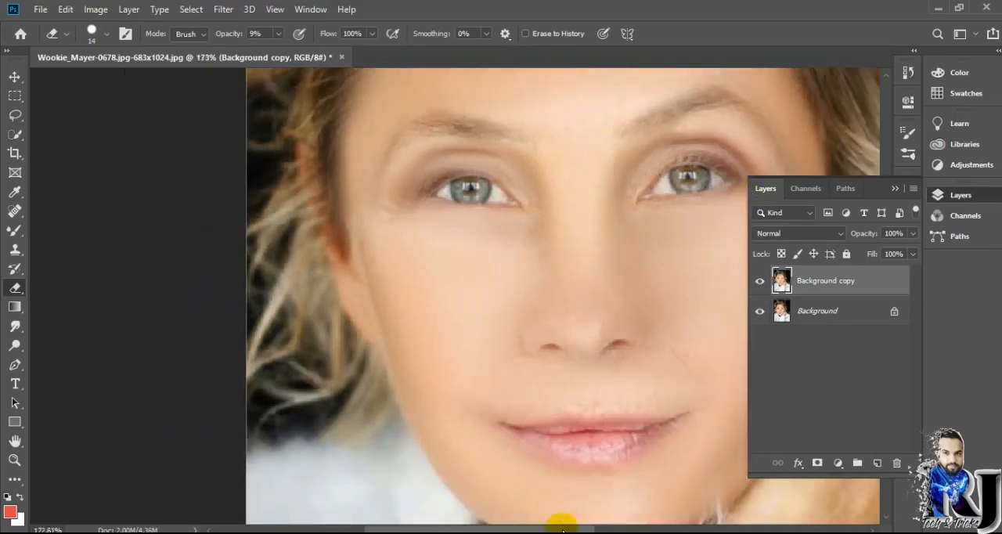
{"action": "scroll", "coordinate": [668, 140], "scroll_direction": "up", "scroll_amount": 3}
Smooth the cheeks and the skin around the nose and mouth with the 28 px Mixer Brush.
{"action": "right_click", "coordinate": [14, 230]}
{"action": "left_click", "coordinate": [69, 273]}
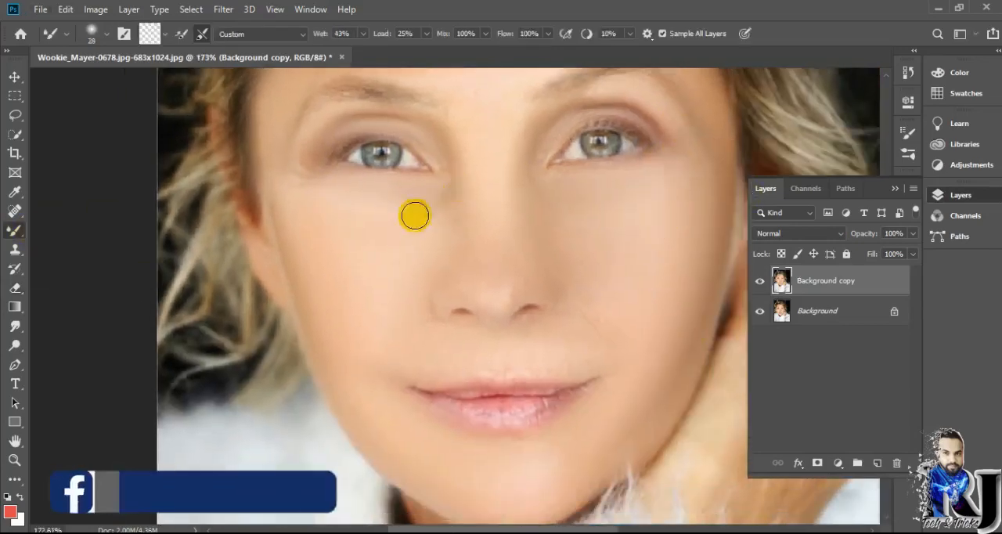
{"action": "scroll", "coordinate": [447, 348], "scroll_direction": "down", "scroll_amount": 1}
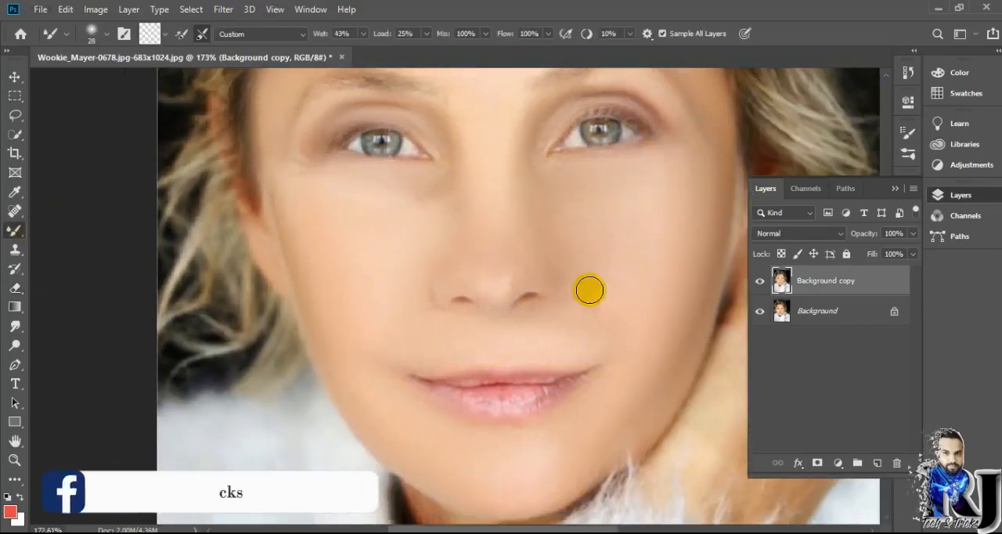
{"action": "scroll", "coordinate": [472, 172], "scroll_direction": "down", "scroll_amount": 3}
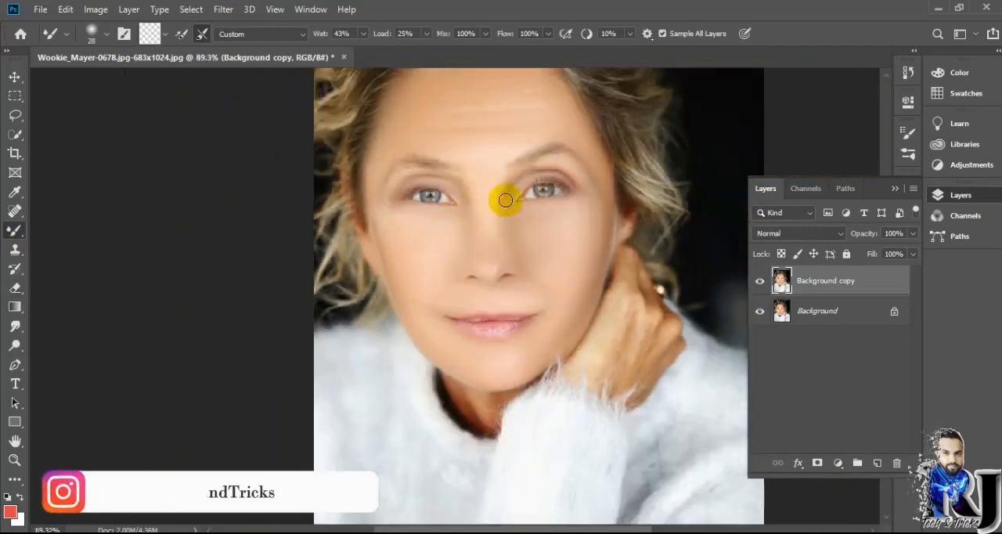
{"action": "scroll", "coordinate": [529, 282], "scroll_direction": "down", "scroll_amount": 1}
{"action": "scroll", "coordinate": [540, 242], "scroll_direction": "down", "scroll_amount": 1}
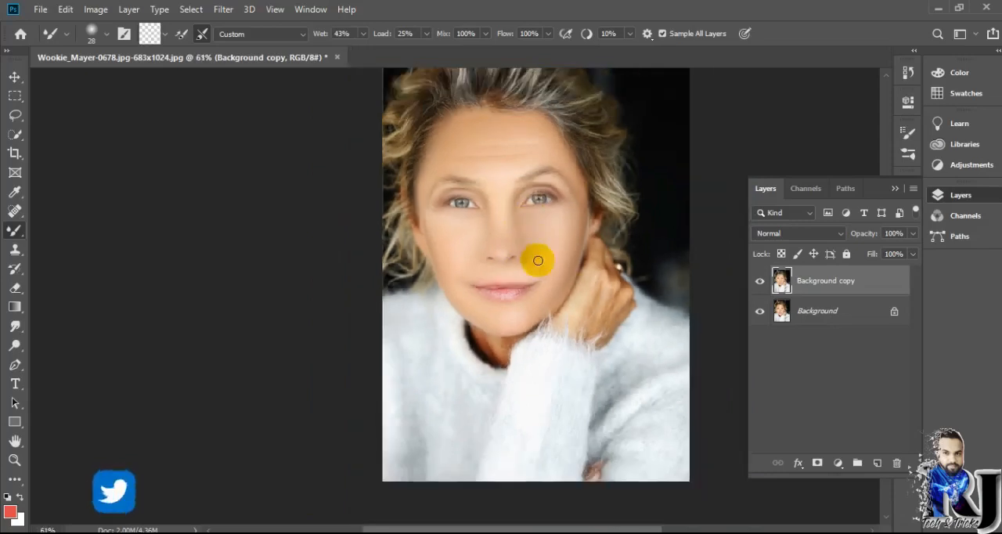
Blend the wrinkled skin on the hand beside the face with the Mixer Brush.
{"action": "scroll", "coordinate": [378, 342], "scroll_direction": "up", "scroll_amount": 3}
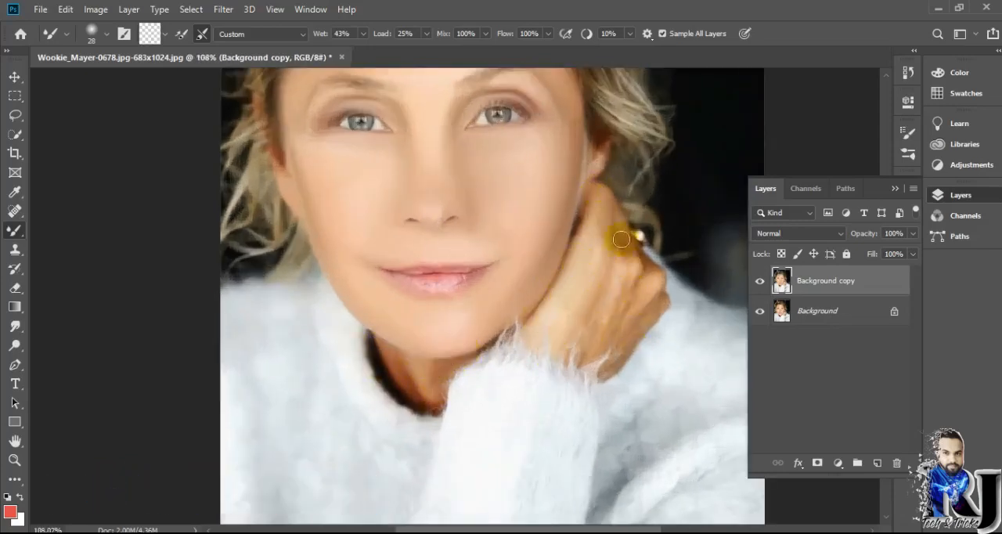
{"action": "scroll", "coordinate": [474, 297], "scroll_direction": "down", "scroll_amount": 2}
{"action": "scroll", "coordinate": [559, 350], "scroll_direction": "up", "scroll_amount": 1}
{"action": "scroll", "coordinate": [586, 239], "scroll_direction": "down", "scroll_amount": 2}
Apply Face-Aware Liquify with eye heights 100, eye widths 49 and -15, nose height -51, nose width -95 and smile 24.
{"action": "left_click", "coordinate": [223, 10]}
{"action": "left_click", "coordinate": [239, 125]}
{"action": "mouse_move", "coordinate": [414, 253]}
{"action": "mouse_move", "coordinate": [362, 206]}
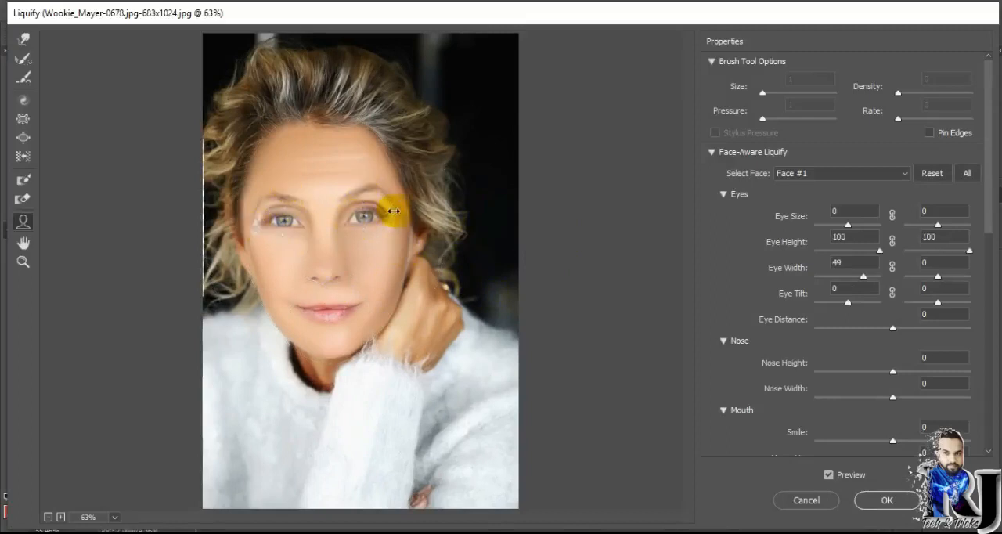
{"action": "left_click_drag", "start_coordinate": [330, 283], "coordinate": [331, 282]}
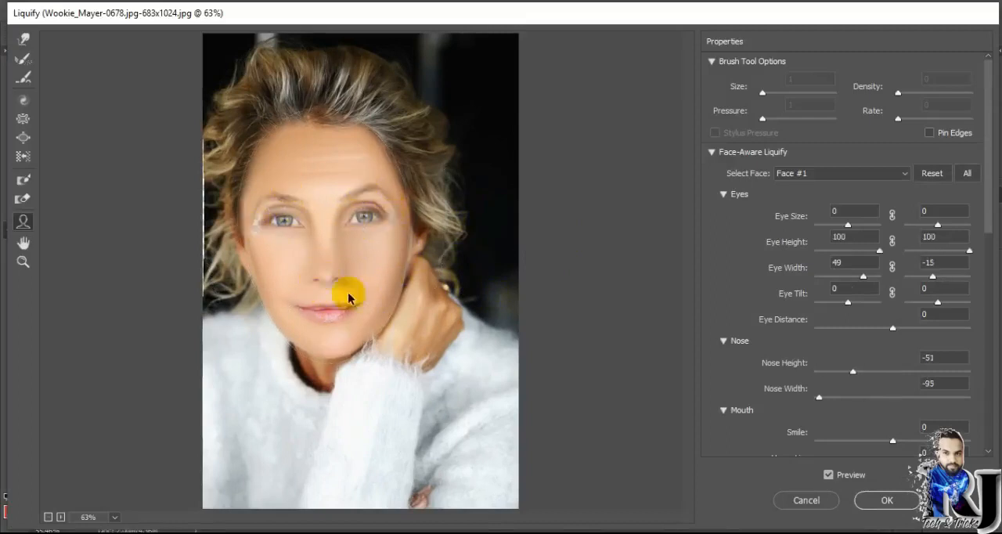
{"action": "left_click", "coordinate": [869, 507]}
Add a Curves adjustment layer with the curve raised and invert its mask to black.
{"action": "scroll", "coordinate": [488, 319], "scroll_direction": "up", "scroll_amount": 5}
{"action": "scroll", "coordinate": [497, 309], "scroll_direction": "down", "scroll_amount": 4}
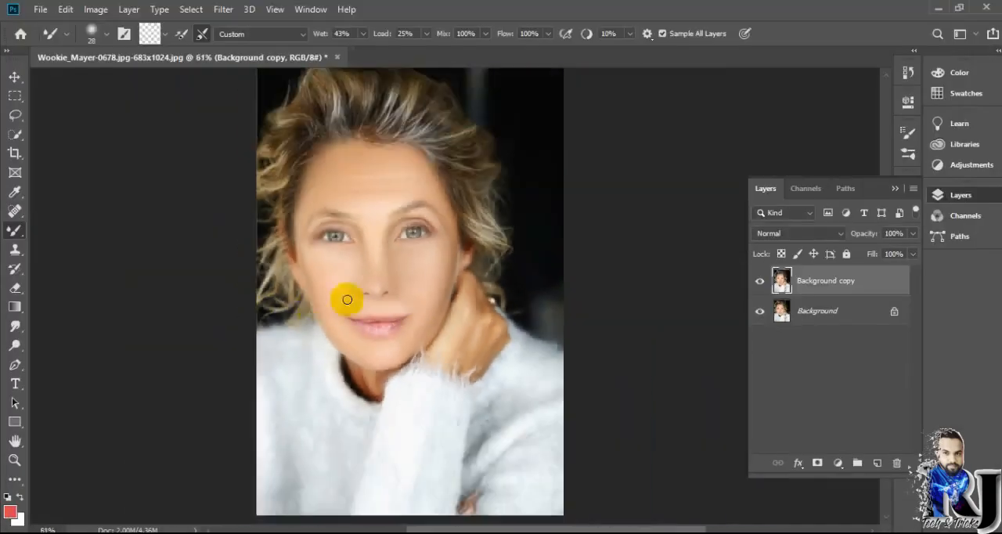
{"action": "scroll", "coordinate": [263, 143], "scroll_direction": "up", "scroll_amount": 6}
{"action": "scroll", "coordinate": [441, 143], "scroll_direction": "down", "scroll_amount": 5}
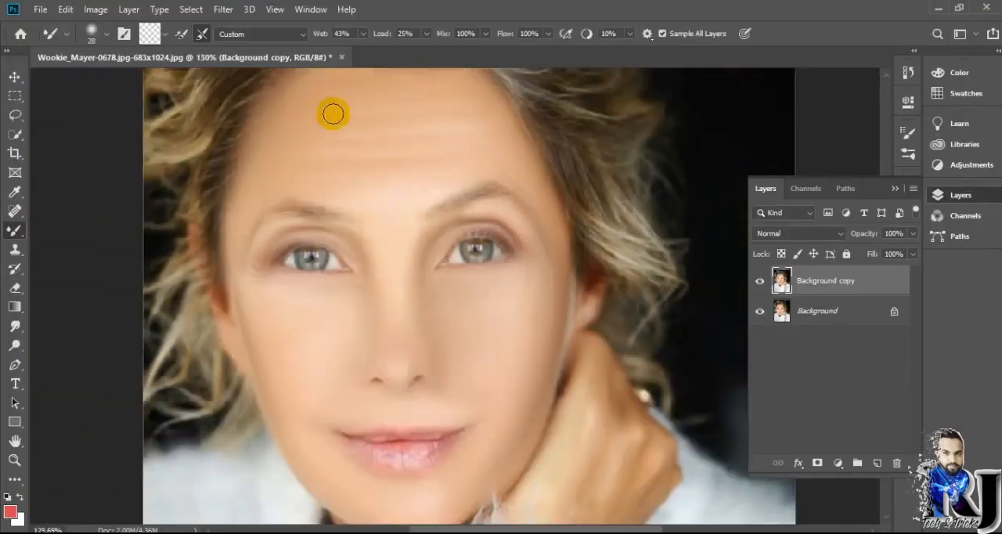
{"action": "left_click", "coordinate": [838, 463]}
{"action": "left_click", "coordinate": [861, 274]}
{"action": "left_click_drag", "start_coordinate": [803, 246], "coordinate": [800, 234]}
{"action": "left_click", "coordinate": [867, 107]}
{"action": "left_click", "coordinate": [813, 282]}
{"action": "key", "text": "ctrl+i"}
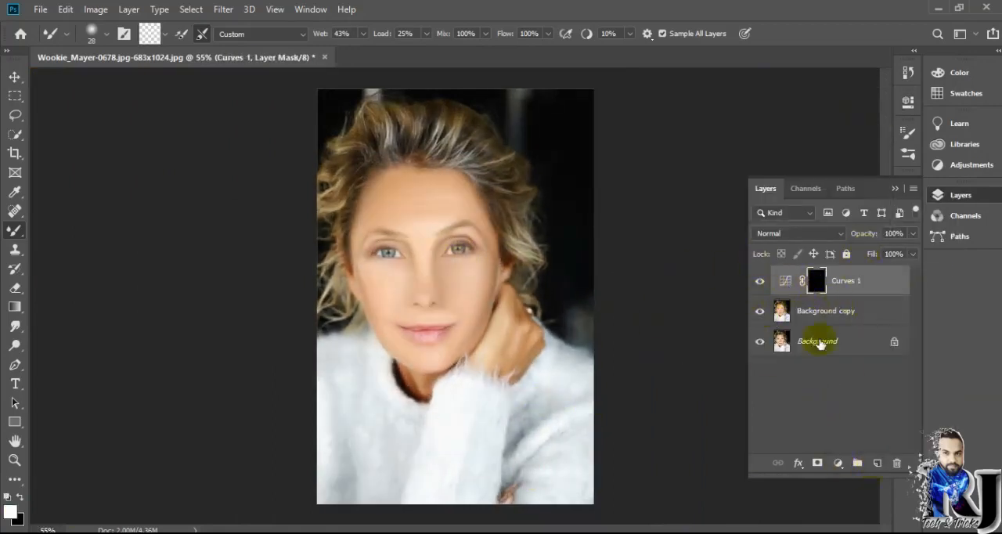
Copy the mouth area of the Background copy layer to a new layer and scale it to about 93%.
{"action": "left_click", "coordinate": [822, 312]}
{"action": "left_click", "coordinate": [876, 462]}
{"action": "key", "text": "ctrl+z"}
{"action": "left_click", "coordinate": [15, 96]}
{"action": "scroll", "coordinate": [414, 318], "scroll_direction": "up", "scroll_amount": 6}
{"action": "left_click_drag", "start_coordinate": [414, 318], "coordinate": [524, 367]}
{"action": "right_click", "coordinate": [468, 359]}
{"action": "left_click", "coordinate": [519, 193]}
{"action": "key", "text": "ctrl+t"}
{"action": "left_click_drag", "start_coordinate": [414, 368], "coordinate": [419, 365]}
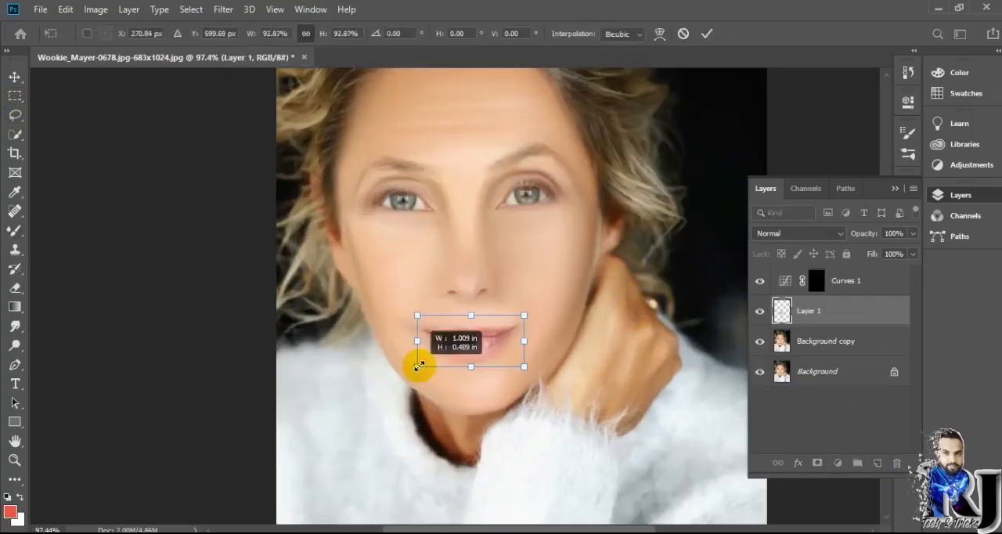
{"action": "left_click", "coordinate": [706, 34]}
Soften the edges of the copied mouth area with the 14 px Eraser at 58% opacity.
{"action": "scroll", "coordinate": [513, 298], "scroll_direction": "up", "scroll_amount": 5}
{"action": "left_click", "coordinate": [17, 306]}
{"action": "left_click", "coordinate": [15, 289]}
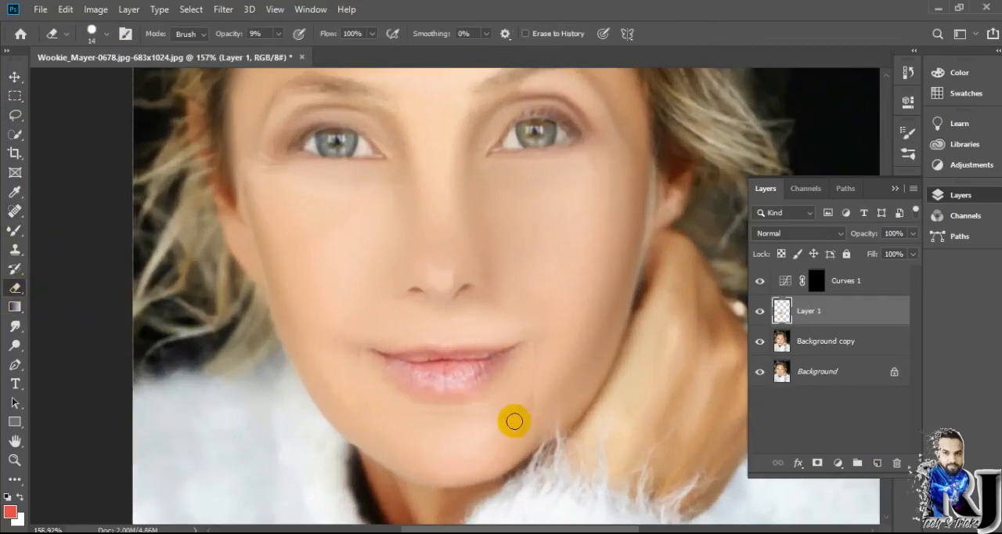
{"action": "left_click_drag", "start_coordinate": [283, 54], "coordinate": [344, 52]}
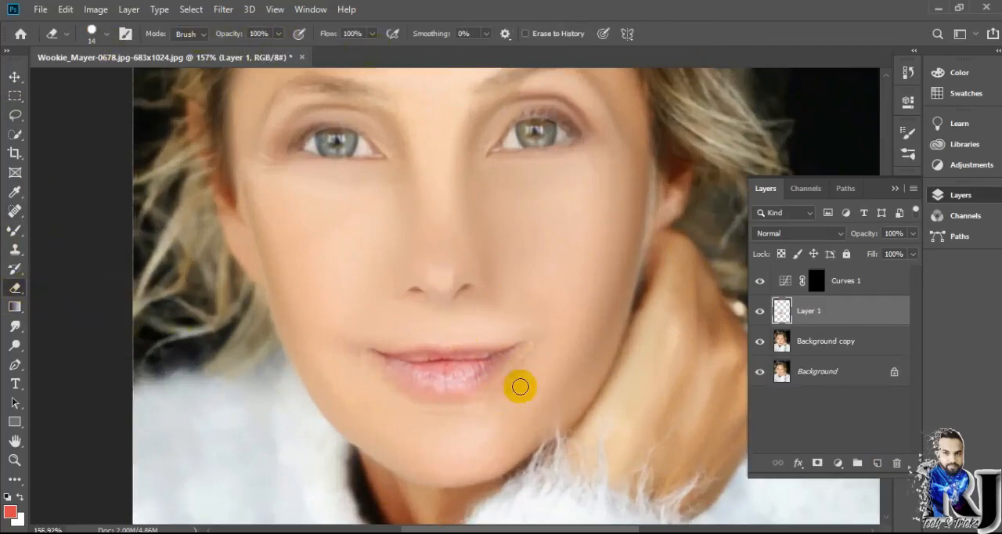
{"action": "key", "text": "5"}
{"action": "key", "text": "8"}
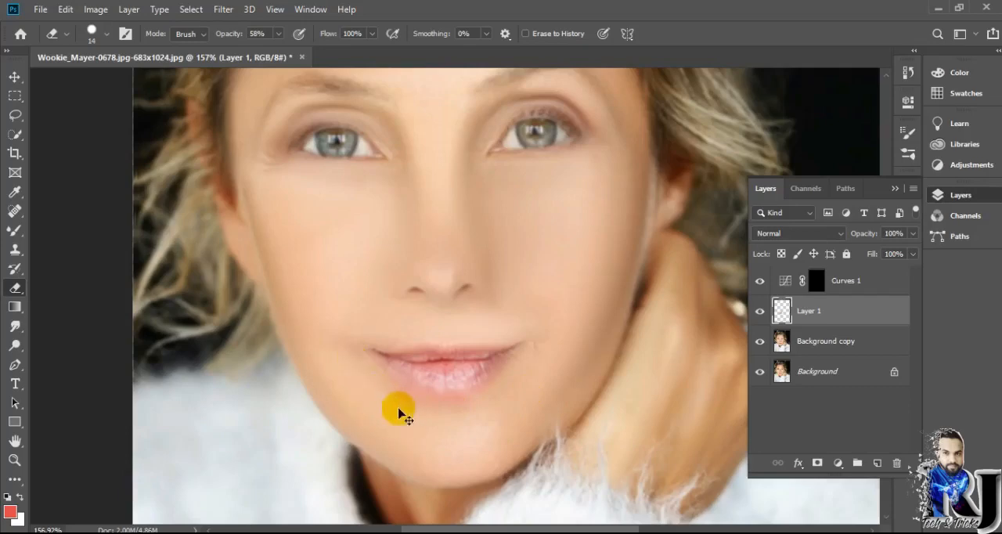
{"action": "scroll", "coordinate": [398, 409], "scroll_direction": "up", "scroll_amount": 7}
{"action": "left_click_drag", "start_coordinate": [374, 418], "coordinate": [485, 461]}
Raise the Eraser opacity to 100% and remove the surplus skin around the copied lips.
{"action": "left_click", "coordinate": [278, 34]}
{"action": "left_click_drag", "start_coordinate": [283, 54], "coordinate": [344, 54]}
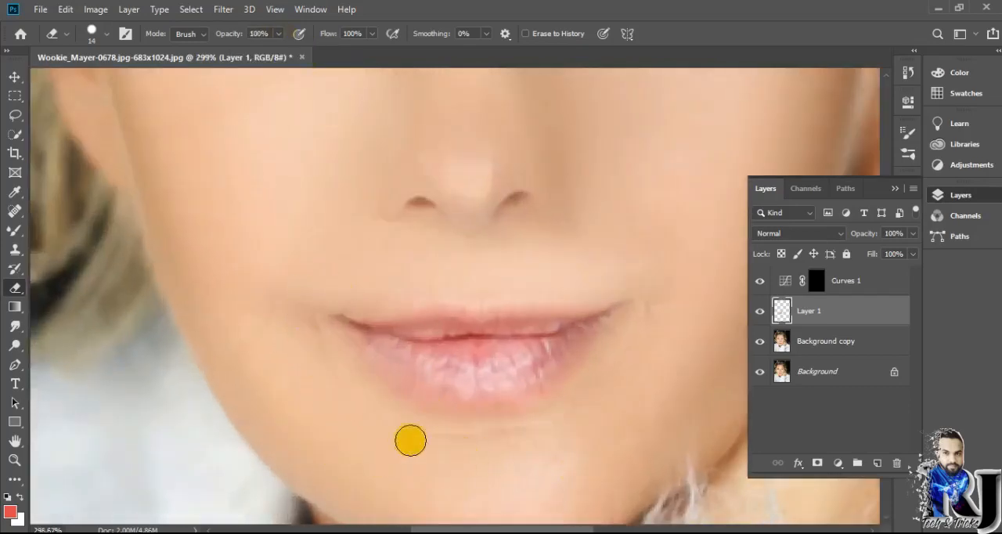
{"action": "left_click_drag", "start_coordinate": [592, 390], "coordinate": [623, 345]}
{"action": "scroll", "coordinate": [579, 429], "scroll_direction": "down", "scroll_amount": 5}
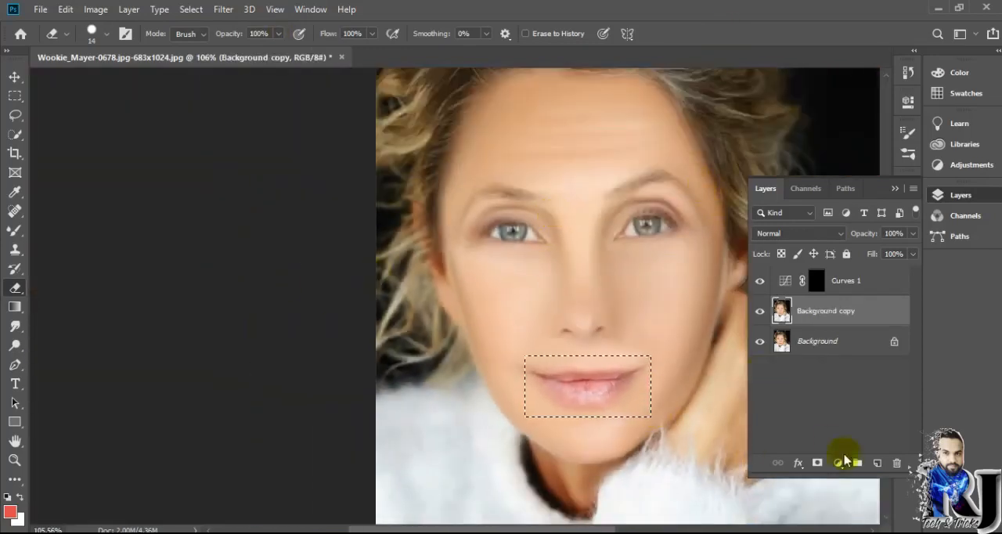
Undo the lip resizing back to the original mouth and clear the selection around it.
{"action": "key", "text": "v"}
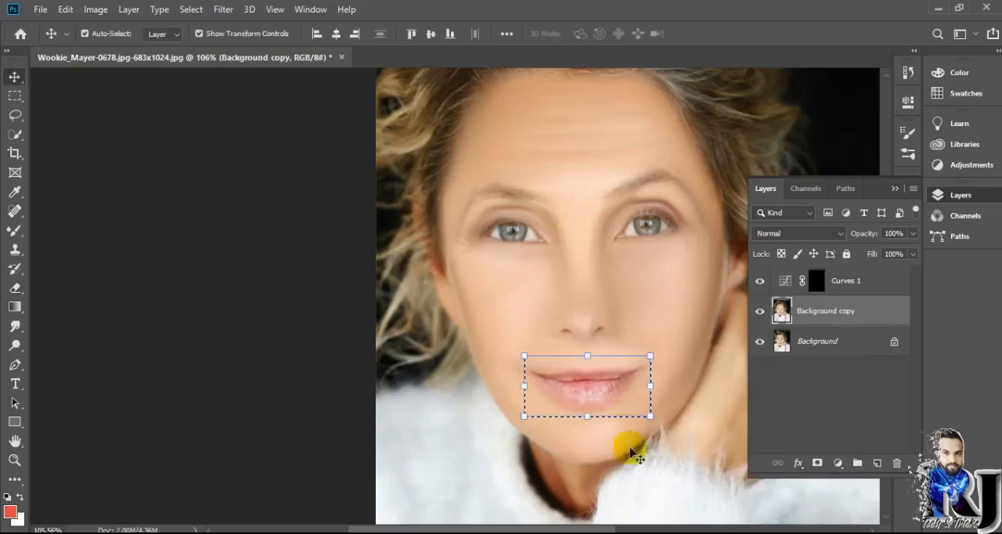
{"action": "key", "text": "ctrl+d"}
{"action": "scroll", "coordinate": [554, 376], "scroll_direction": "down", "scroll_amount": 7}
{"action": "key", "text": "ctrl+t"}
{"action": "scroll", "coordinate": [575, 270], "scroll_direction": "up", "scroll_amount": 3}
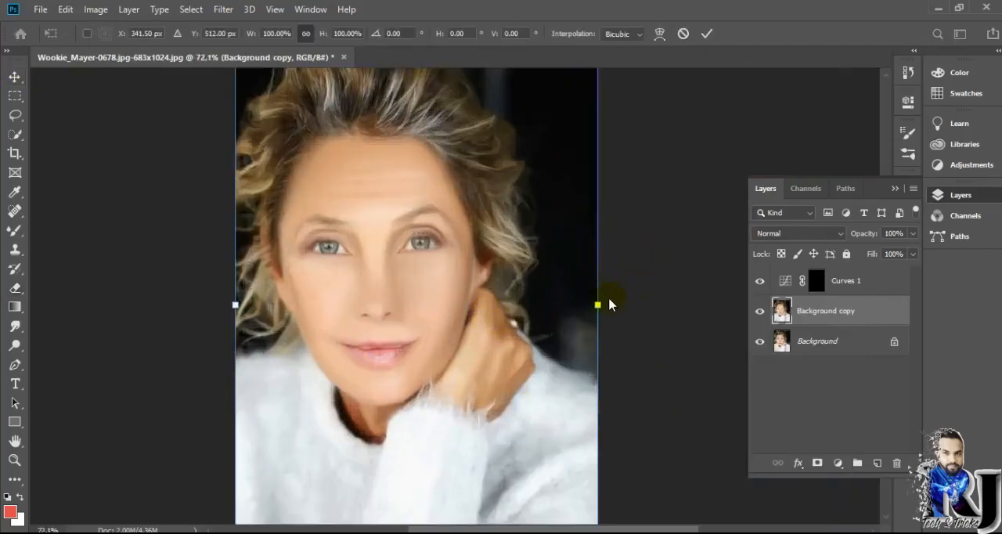
{"action": "scroll", "coordinate": [612, 304], "scroll_direction": "down", "scroll_amount": 2}
Delete the Curves adjustment layer.
{"action": "left_click", "coordinate": [823, 285]}
{"action": "key", "text": "Delete"}
{"action": "left_click", "coordinate": [838, 463]}
{"action": "left_click", "coordinate": [683, 347]}
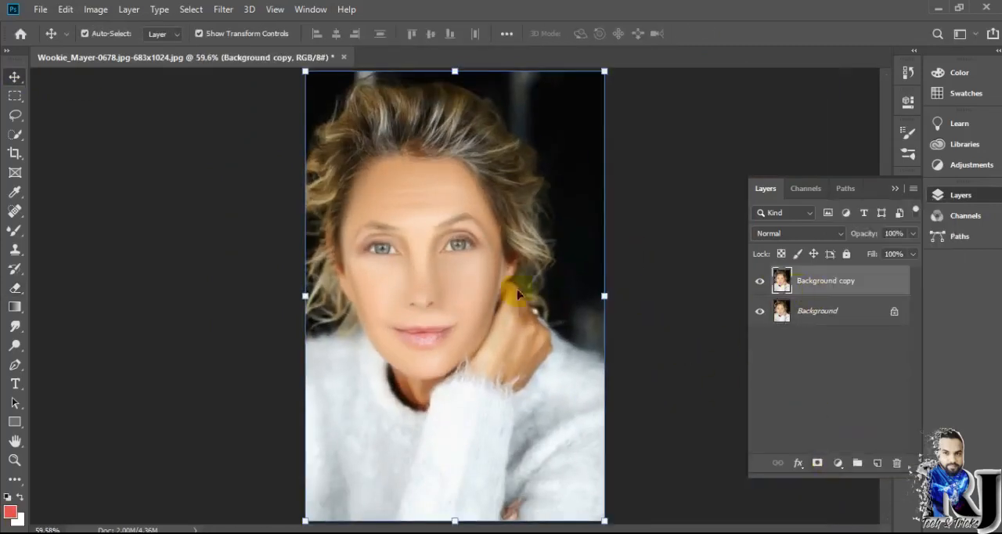
Erase the smoothed layer over the hair and surroundings with a 91 px Eraser at 41% opacity to restore the original detail.
{"action": "key", "text": "e"}
{"action": "left_click", "coordinate": [106, 35]}
{"action": "left_click_drag", "start_coordinate": [91, 83], "coordinate": [123, 83]}
{"action": "left_click", "coordinate": [279, 34]}
{"action": "left_click_drag", "start_coordinate": [277, 54], "coordinate": [239, 55]}
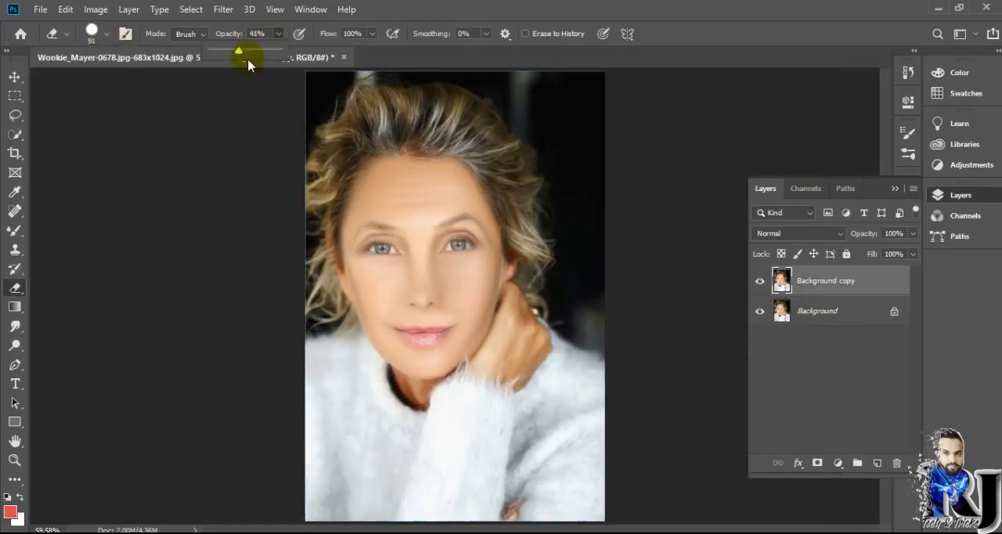
{"action": "scroll", "coordinate": [324, 188], "scroll_direction": "up", "scroll_amount": 10}
{"action": "scroll", "coordinate": [336, 162], "scroll_direction": "up", "scroll_amount": 2}
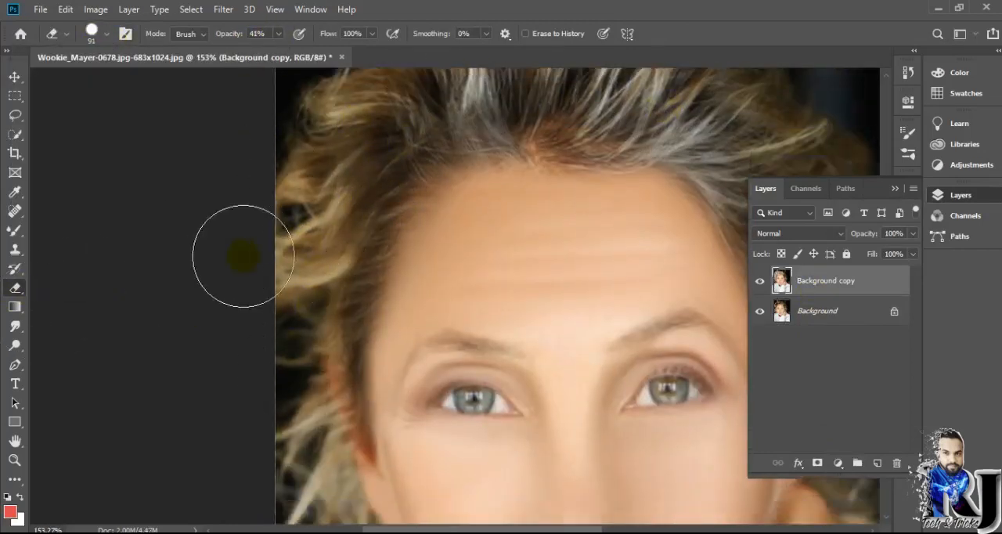
{"action": "scroll", "coordinate": [239, 253], "scroll_direction": "down", "scroll_amount": 5}
{"action": "left_click_drag", "start_coordinate": [633, 347], "coordinate": [633, 368]}
{"action": "left_click", "coordinate": [760, 313]}
{"action": "left_click", "coordinate": [760, 313]}
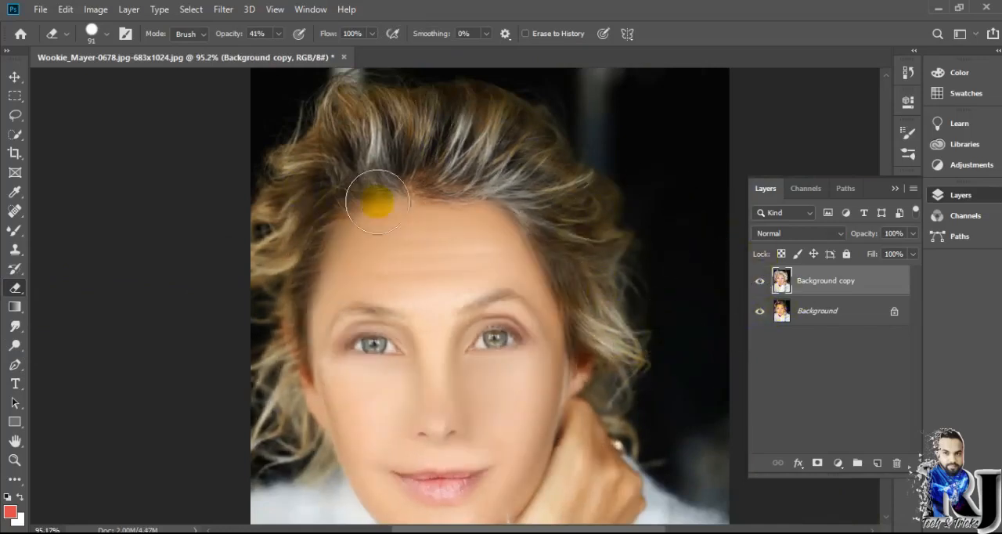
Restore hair detail along the forehead hairline and temple with a 23 px Eraser at 53% flow, reducing its opacity to 23%.
{"action": "scroll", "coordinate": [343, 219], "scroll_direction": "up", "scroll_amount": 7}
{"action": "left_click", "coordinate": [105, 35]}
{"action": "left_click_drag", "start_coordinate": [104, 82], "coordinate": [91, 83]}
{"action": "left_click", "coordinate": [312, 220]}
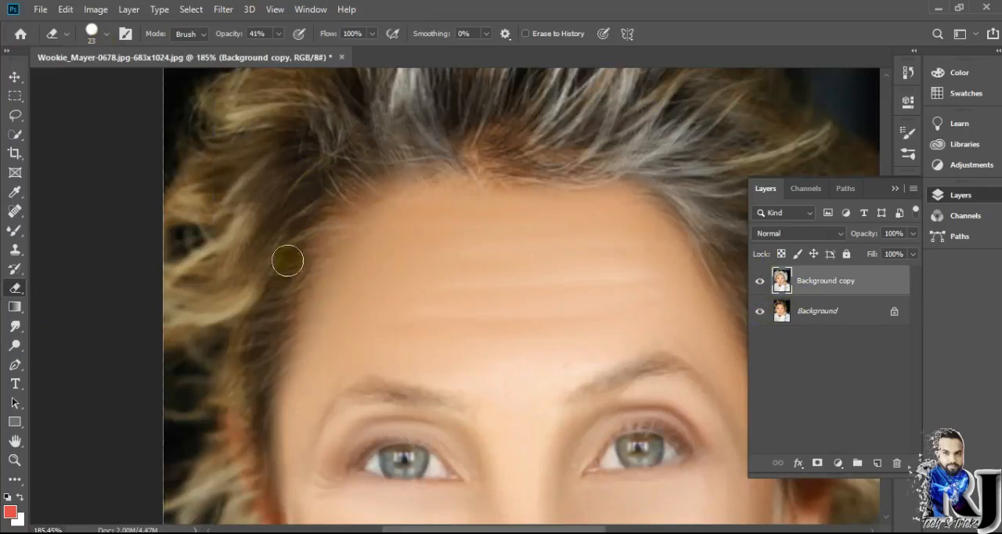
{"action": "left_click", "coordinate": [344, 172]}
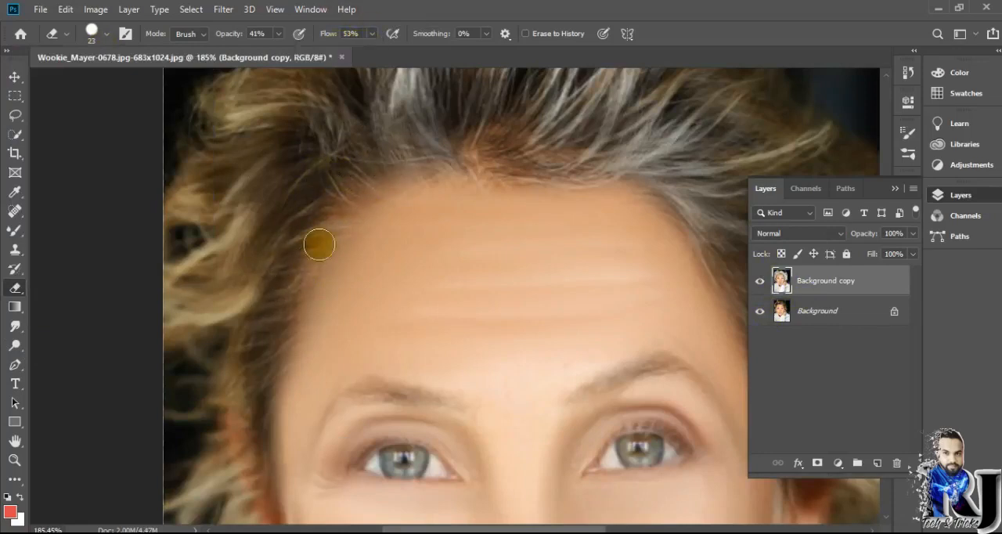
{"action": "left_click_drag", "start_coordinate": [258, 55], "coordinate": [267, 55]}
{"action": "left_click", "coordinate": [348, 252]}
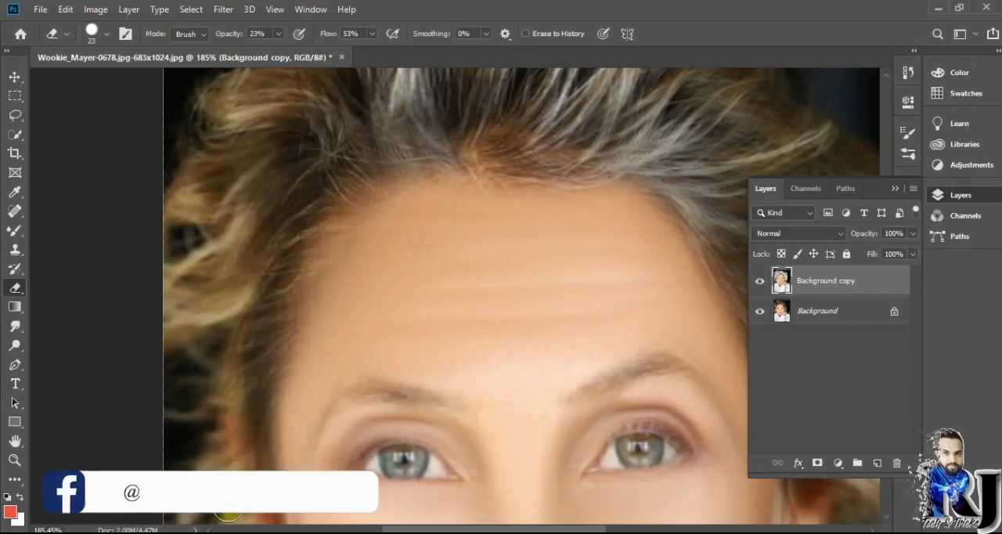
{"action": "scroll", "coordinate": [223, 408], "scroll_direction": "down", "scroll_amount": 3}
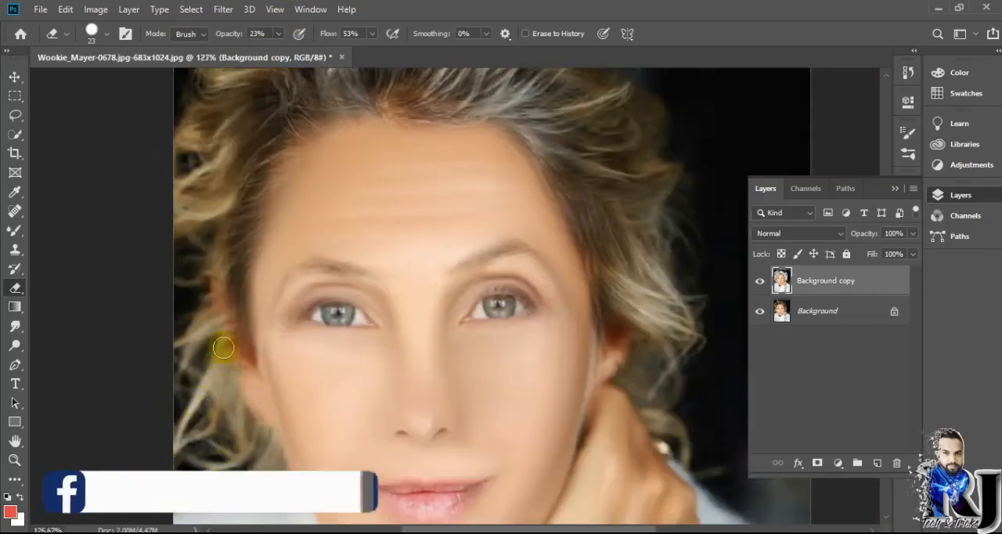
{"action": "scroll", "coordinate": [548, 298], "scroll_direction": "down", "scroll_amount": 3}
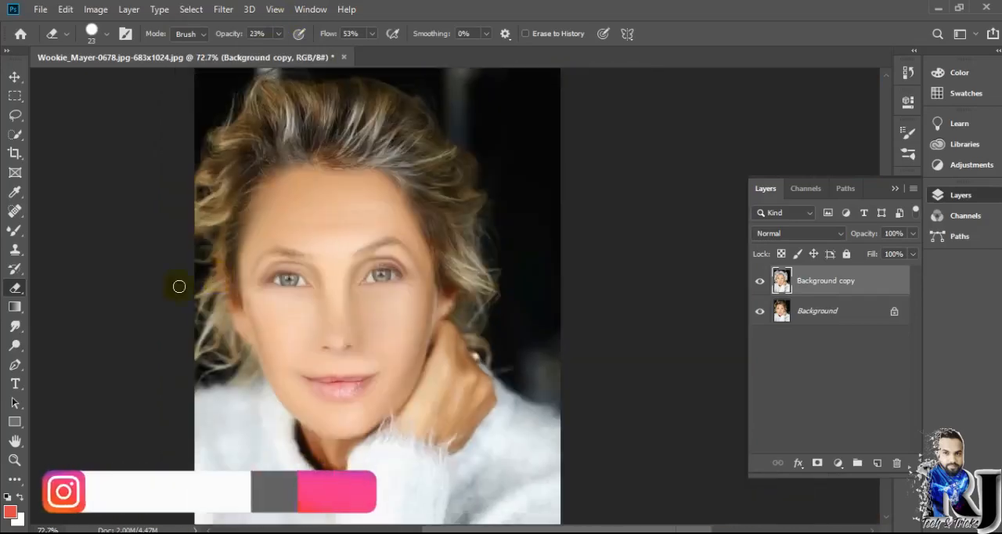
Add a Curves adjustment layer that slightly brightens the midtones.
{"action": "left_click", "coordinate": [837, 462]}
{"action": "left_click", "coordinate": [860, 277]}
{"action": "left_click", "coordinate": [867, 97]}
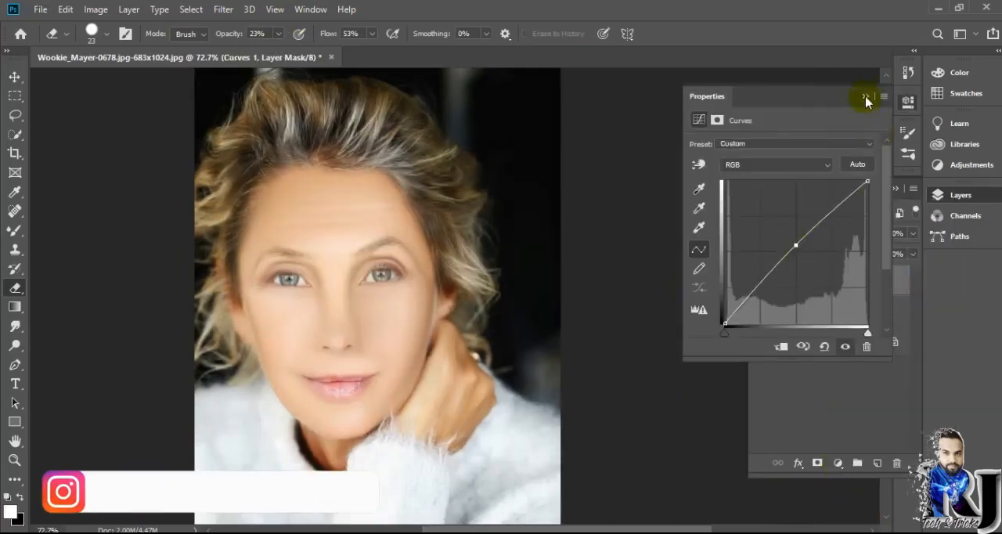
Hide the Curves effect with a black mask and reveal it over both irises using a white 15 px brush.
{"action": "left_click", "coordinate": [14, 229]}
{"action": "left_click", "coordinate": [10, 512]}
{"action": "left_click", "coordinate": [950, 230]}
{"action": "scroll", "coordinate": [396, 308], "scroll_direction": "up", "scroll_amount": 5}
{"action": "scroll", "coordinate": [399, 225], "scroll_direction": "up", "scroll_amount": 3}
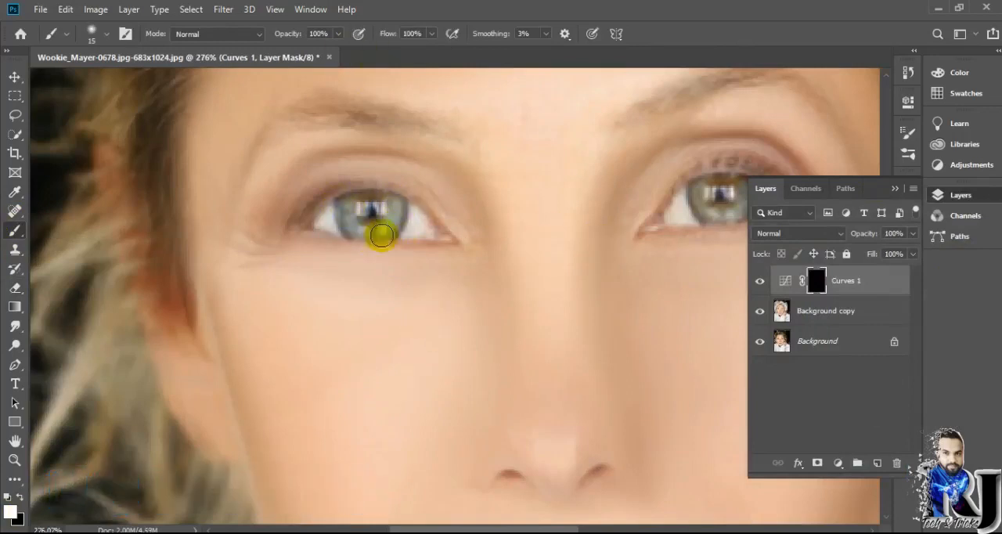
{"action": "left_click_drag", "start_coordinate": [513, 529], "coordinate": [565, 529]}
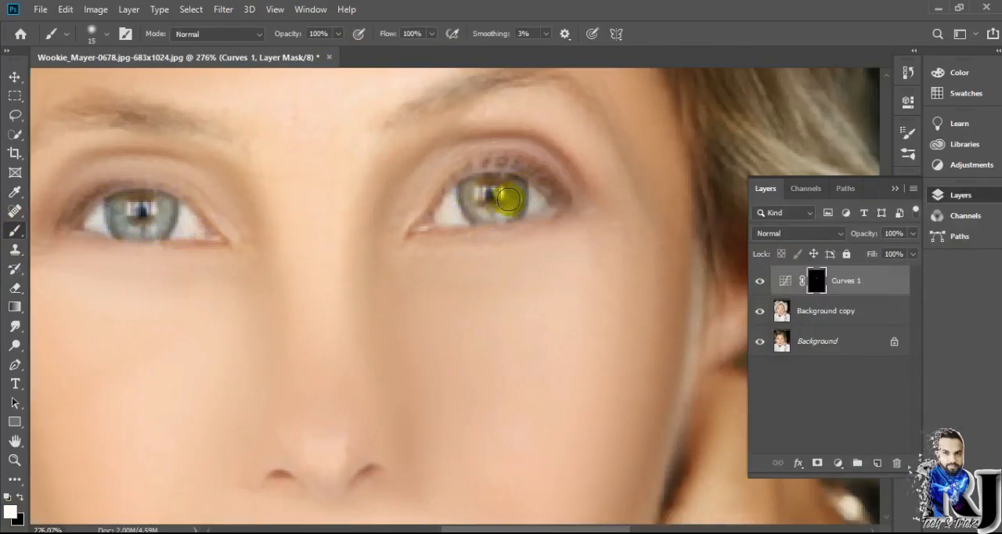
{"action": "scroll", "coordinate": [691, 264], "scroll_direction": "down", "scroll_amount": 8}
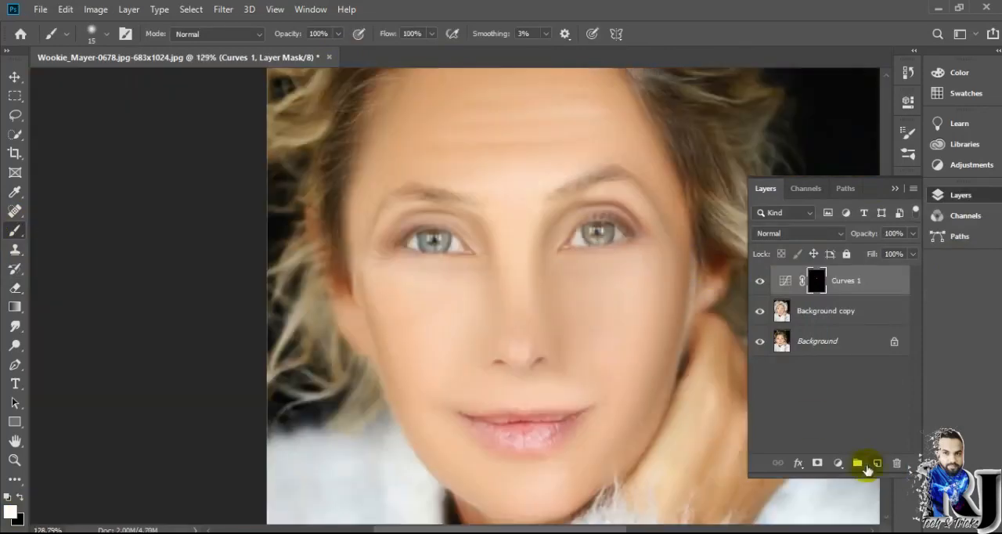
Create an empty layer on top and set the foreground colour to blue #294eb9.
{"action": "left_click", "coordinate": [873, 463]}
{"action": "left_click", "coordinate": [838, 463]}
{"action": "left_click", "coordinate": [806, 286]}
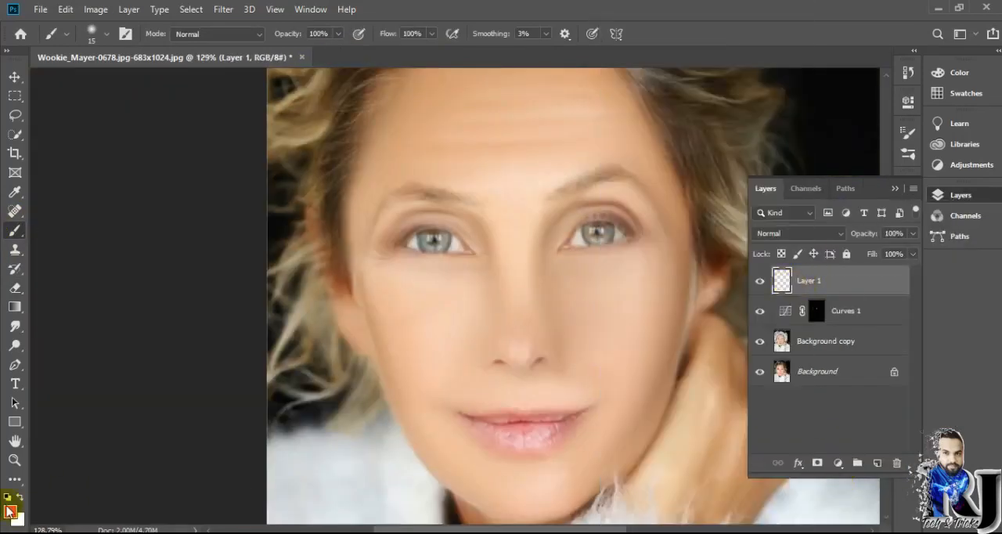
{"action": "left_click", "coordinate": [10, 511]}
{"action": "left_click", "coordinate": [819, 291]}
{"action": "left_click", "coordinate": [760, 287]}
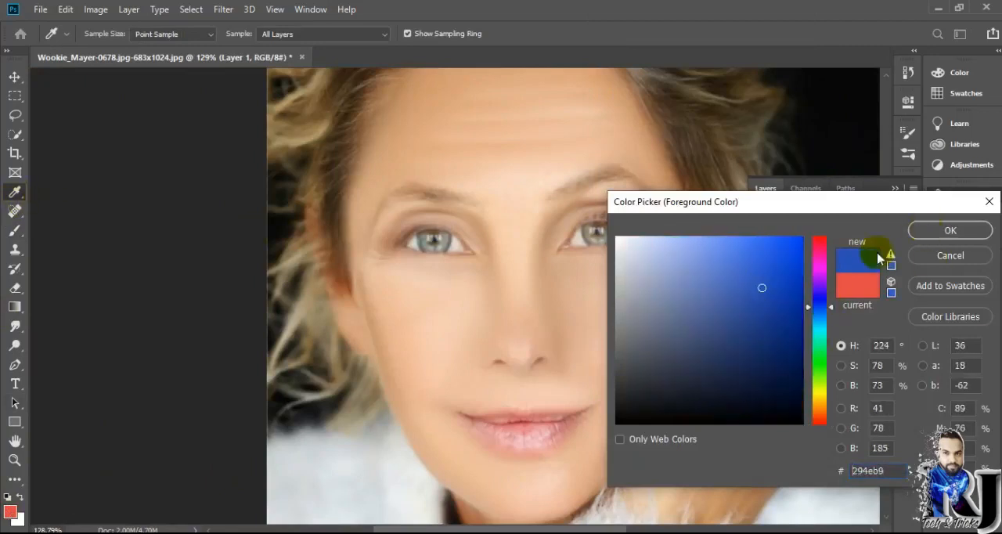
{"action": "left_click", "coordinate": [950, 230]}
Paint both irises blue on the new layer with a soft 15 px brush, leaving the pupil reflections clear.
{"action": "key", "text": "b"}
{"action": "scroll", "coordinate": [440, 246], "scroll_direction": "up", "scroll_amount": 5}
{"action": "left_click_drag", "start_coordinate": [441, 246], "coordinate": [385, 248]}
{"action": "key", "text": "ctrl+z"}
{"action": "scroll", "coordinate": [446, 246], "scroll_direction": "up", "scroll_amount": 2}
{"action": "left_click_drag", "start_coordinate": [535, 530], "coordinate": [605, 530]}
{"action": "mouse_move", "coordinate": [560, 235]}
{"action": "left_mouse_down"}
{"action": "mouse_move", "coordinate": [542, 256]}
{"action": "mouse_move", "coordinate": [495, 243]}
{"action": "left_mouse_up"}
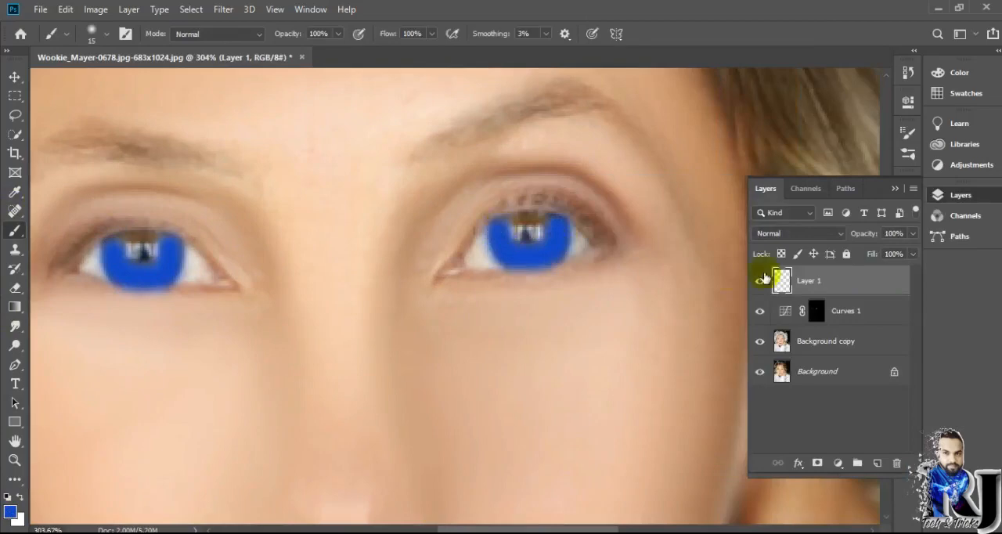
Lower the blue iris layer's opacity to 20% and merge it and the Curves layer into Background copy.
{"action": "key", "text": "ctrl+0"}
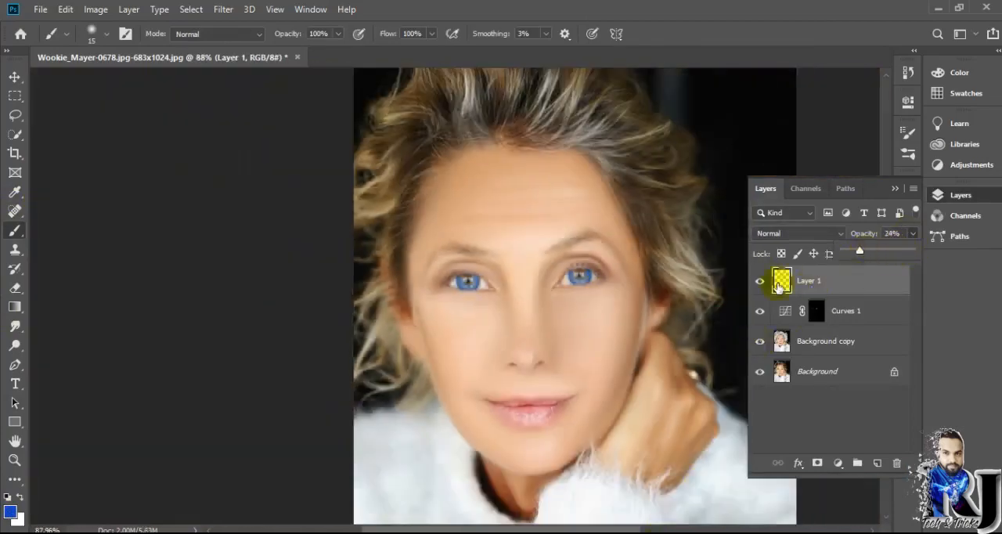
{"action": "left_click", "coordinate": [778, 287]}
{"action": "scroll", "coordinate": [548, 262], "scroll_direction": "up", "scroll_amount": 7}
{"action": "scroll", "coordinate": [603, 336], "scroll_direction": "down", "scroll_amount": 9}
{"action": "scroll", "coordinate": [380, 253], "scroll_direction": "up", "scroll_amount": 7}
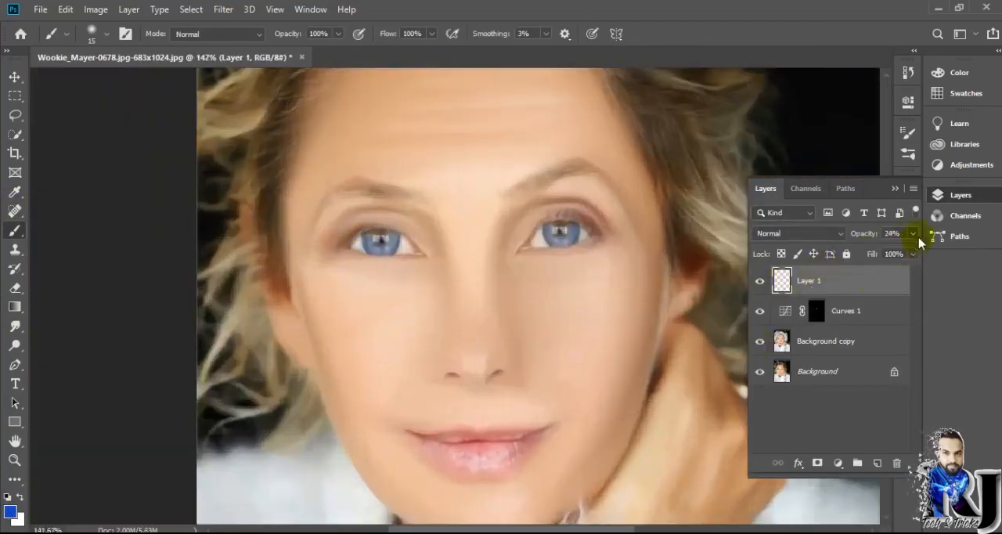
{"action": "key", "text": "ctrl+0"}
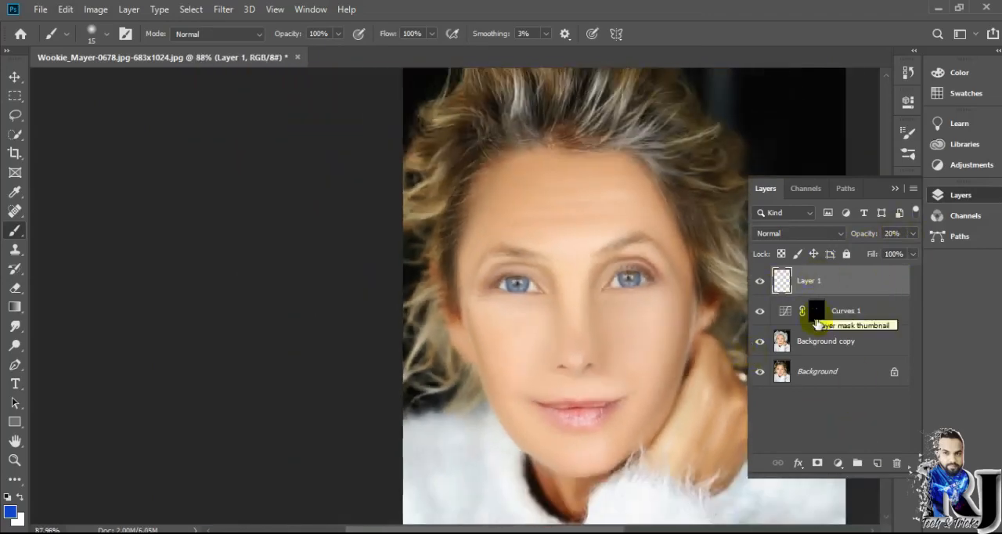
{"action": "key", "text": "ctrl+0"}
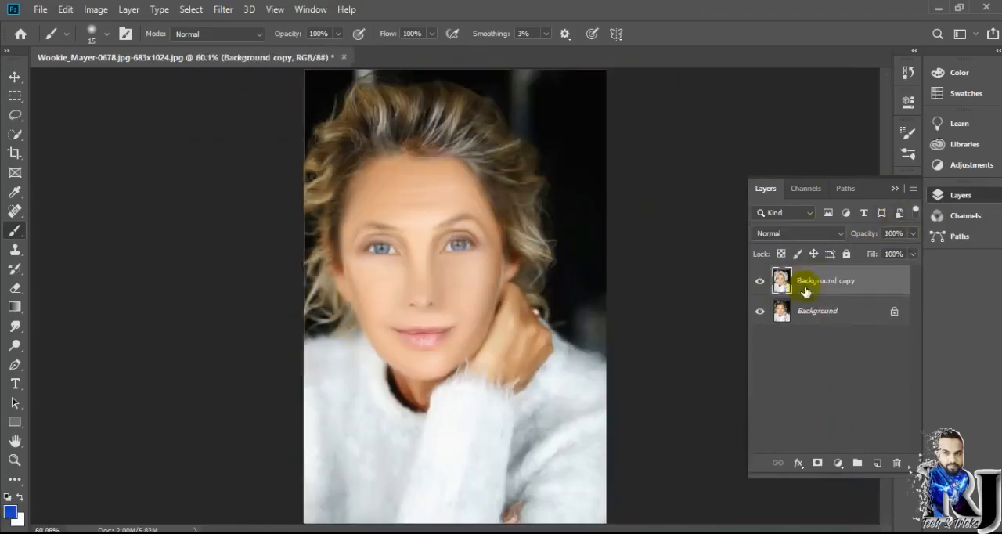
{"action": "scroll", "coordinate": [318, 284], "scroll_direction": "up", "scroll_amount": 8}
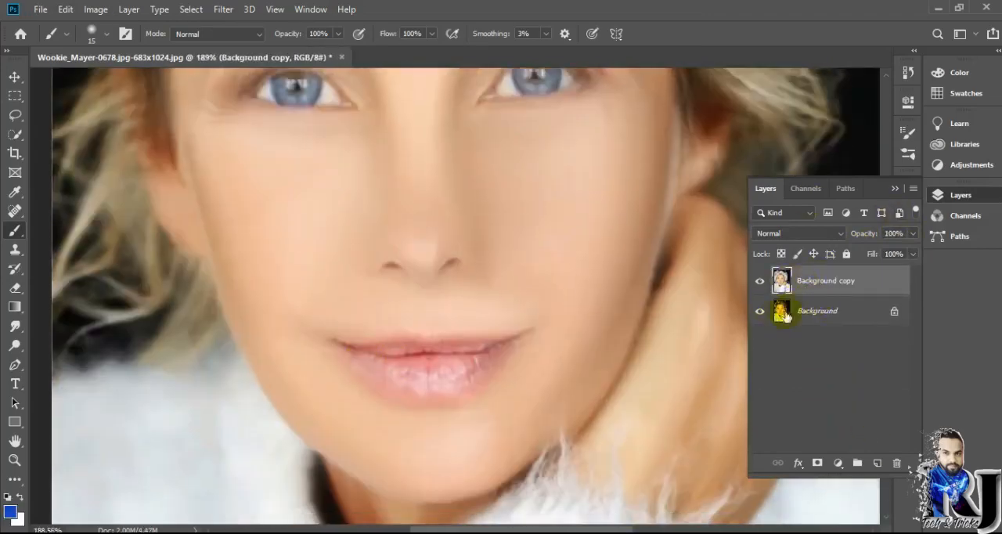
Create a new layer for the cheek blush and set the foreground colour to red #eb2a3d.
{"action": "left_click", "coordinate": [876, 463]}
{"action": "left_click", "coordinate": [11, 511]}
{"action": "left_click", "coordinate": [820, 239]}
{"action": "left_click_drag", "start_coordinate": [750, 253], "coordinate": [769, 251]}
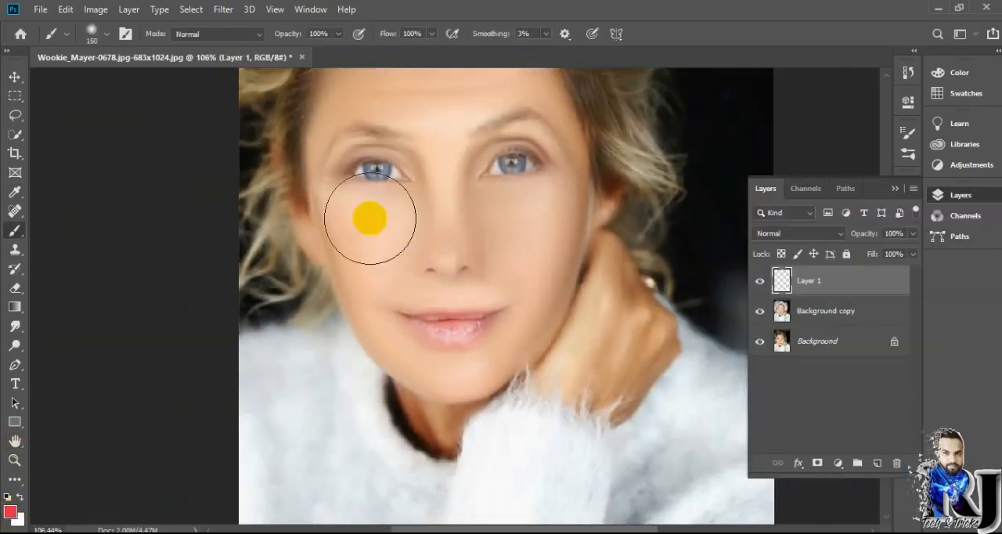
Place one soft red blush dab on each cheek with the Brush tool at 150 px.
{"action": "right_click", "coordinate": [384, 227]}
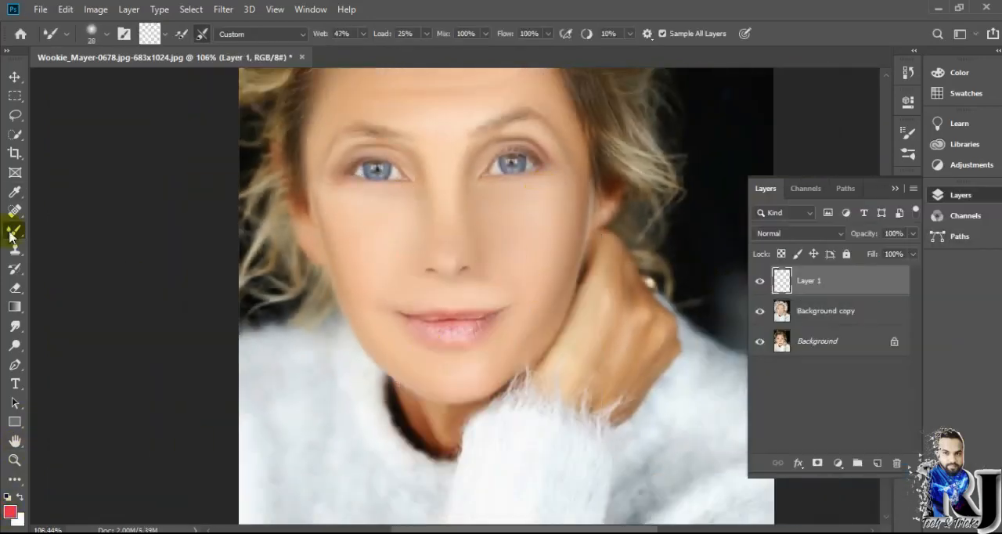
{"action": "right_click", "coordinate": [11, 234]}
{"action": "left_click", "coordinate": [63, 232]}
{"action": "right_click", "coordinate": [394, 246]}
{"action": "left_click_drag", "start_coordinate": [415, 280], "coordinate": [450, 280]}
{"action": "left_click", "coordinate": [553, 235]}
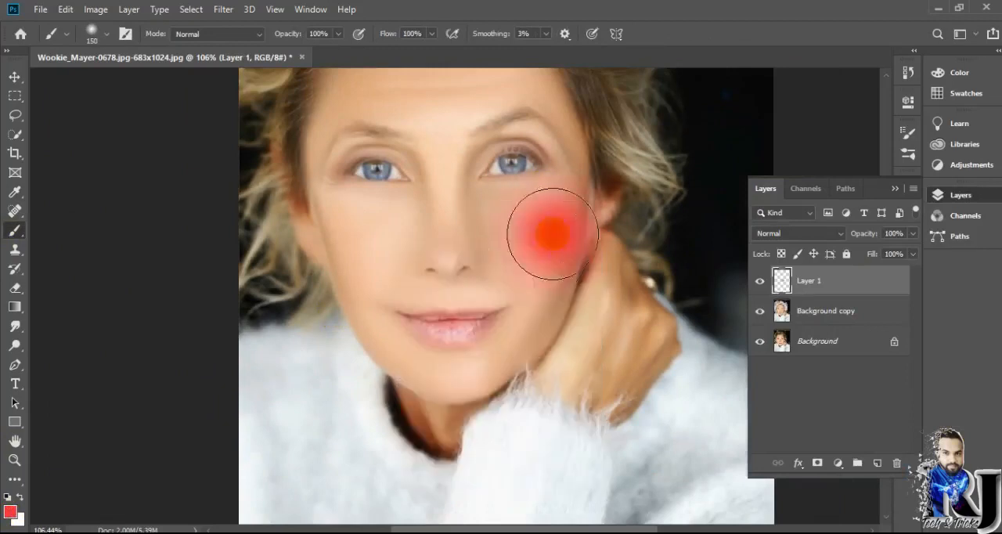
{"action": "key", "text": "ctrl+z"}
{"action": "left_click", "coordinate": [533, 246]}
{"action": "left_click", "coordinate": [363, 242]}
{"action": "key", "text": "ctrl+z"}
{"action": "key", "text": "ctrl+z"}
{"action": "key", "text": "ctrl+shift+z"}
{"action": "key", "text": "ctrl+shift+z"}
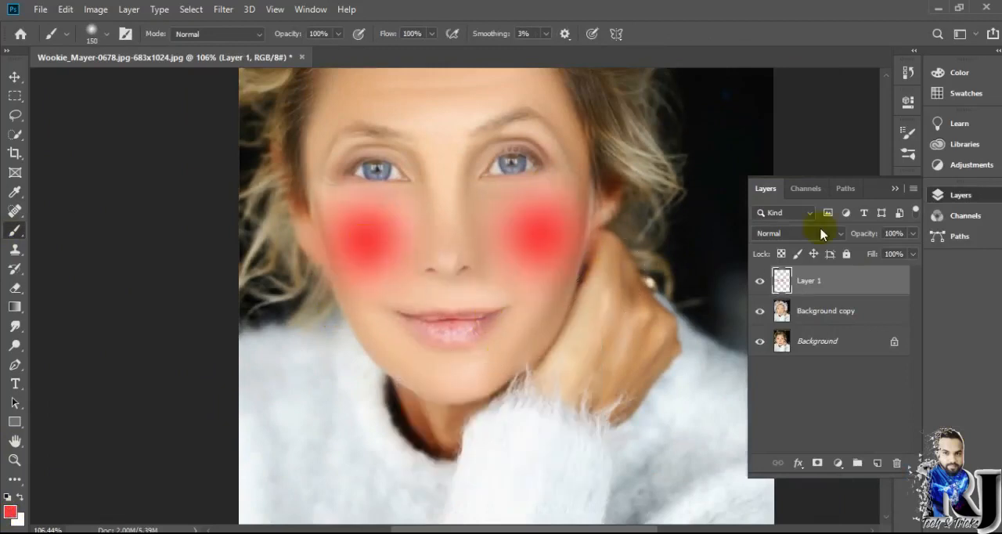
Lower the blush layer's opacity to 18%.
{"action": "left_click", "coordinate": [912, 233]}
{"action": "left_click_drag", "start_coordinate": [909, 250], "coordinate": [863, 253]}
{"action": "key", "text": "ctrl+0"}
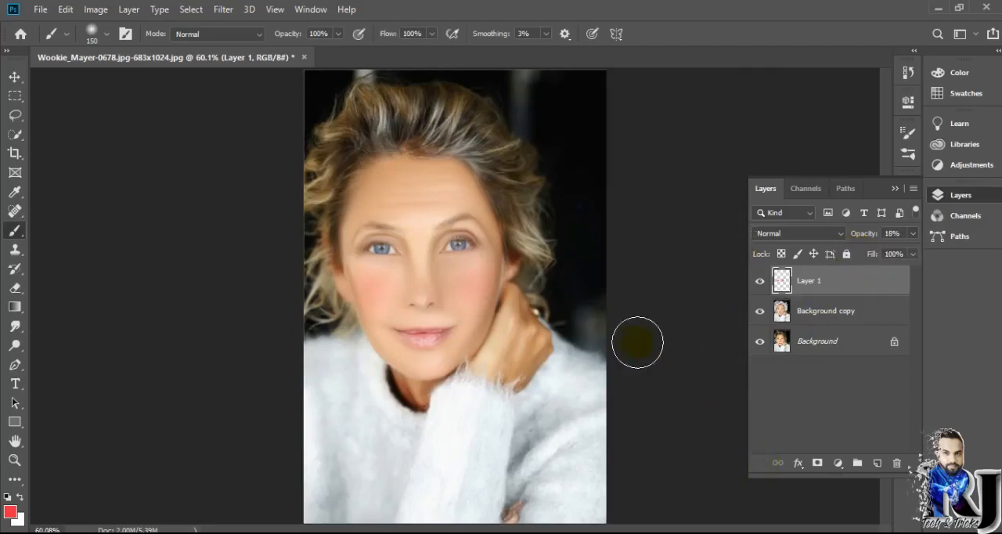
{"action": "scroll", "coordinate": [637, 342], "scroll_direction": "up", "scroll_amount": 2}
{"action": "left_click", "coordinate": [759, 310]}
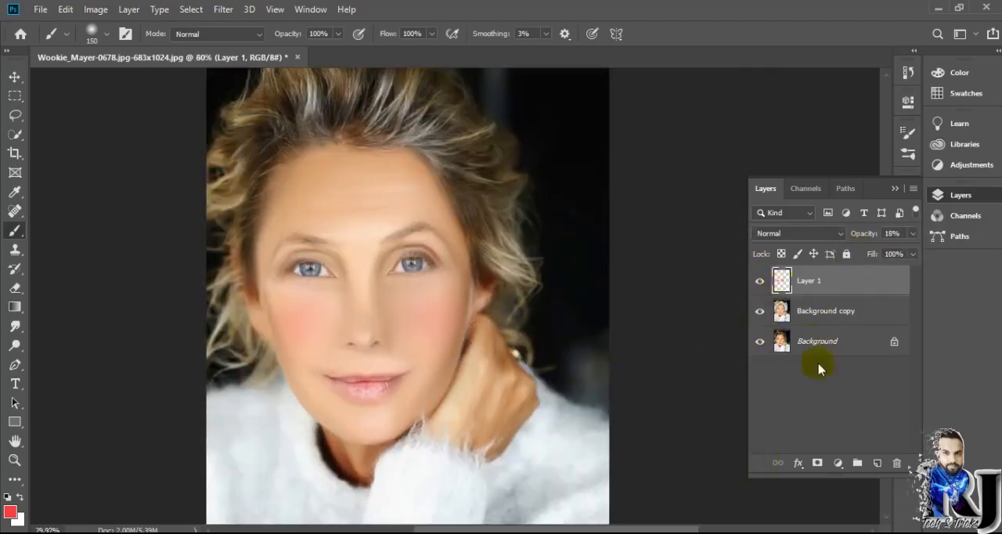
Create another empty layer for the lip colour and choose a slightly darker red as the foreground colour.
{"action": "left_click", "coordinate": [877, 463]}
{"action": "key", "text": "i"}
{"action": "left_click", "coordinate": [10, 511]}
{"action": "left_click", "coordinate": [766, 274]}
{"action": "left_click", "coordinate": [921, 230]}
{"action": "key", "text": "b"}
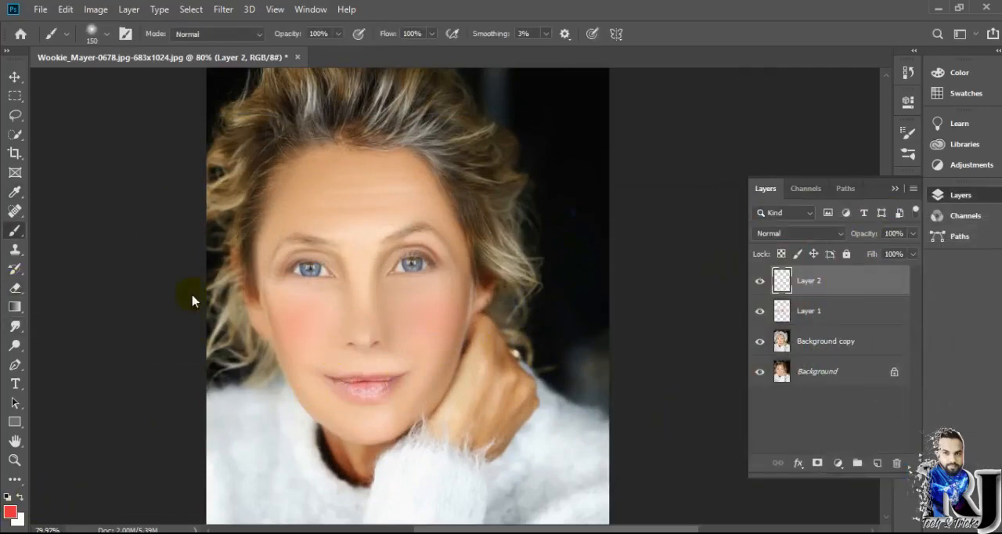
Paint the upper and lower lips solid red with a 15 px brush on the new layer.
{"action": "left_click", "coordinate": [94, 34]}
{"action": "left_click", "coordinate": [272, 389]}
{"action": "scroll", "coordinate": [350, 401], "scroll_direction": "up", "scroll_amount": 5}
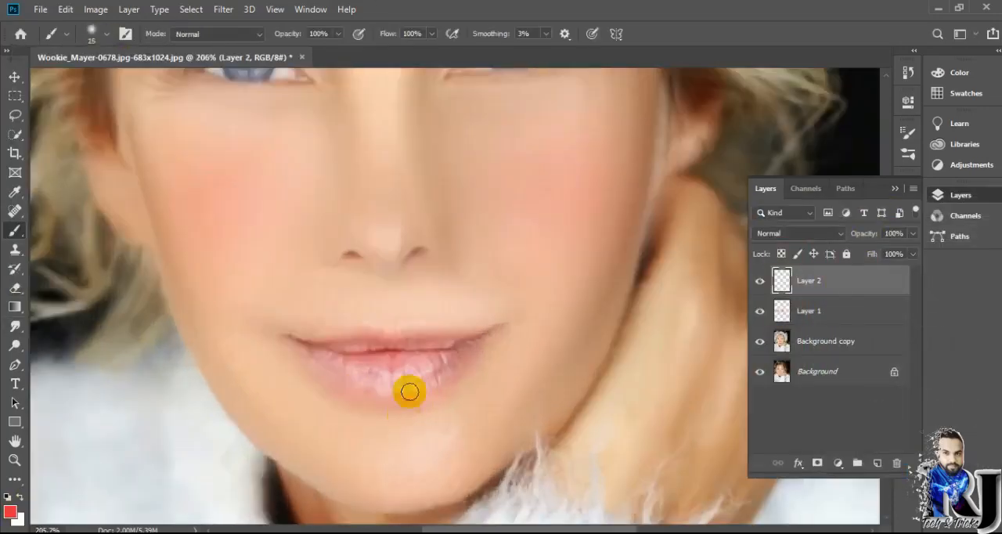
{"action": "mouse_move", "coordinate": [366, 346]}
{"action": "left_mouse_down"}
{"action": "mouse_move", "coordinate": [452, 342]}
{"action": "mouse_move", "coordinate": [462, 360]}
{"action": "mouse_move", "coordinate": [434, 388]}
{"action": "mouse_move", "coordinate": [335, 389]}
{"action": "left_mouse_up"}
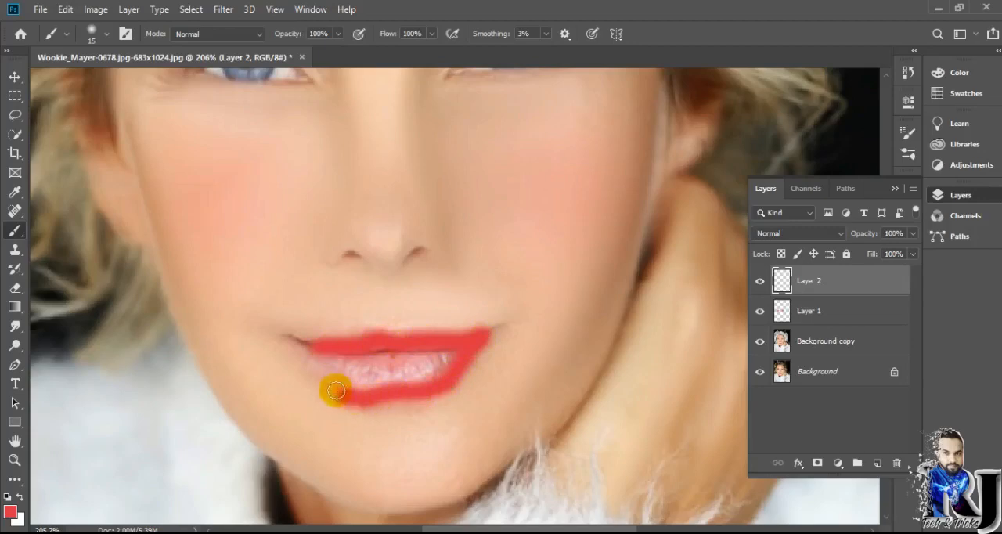
{"action": "key", "text": "ctrl+z"}
{"action": "scroll", "coordinate": [290, 339], "scroll_direction": "up", "scroll_amount": 3}
{"action": "mouse_move", "coordinate": [283, 332]}
{"action": "left_mouse_down"}
{"action": "mouse_move", "coordinate": [374, 417]}
{"action": "mouse_move", "coordinate": [434, 429]}
{"action": "mouse_move", "coordinate": [528, 402]}
{"action": "mouse_move", "coordinate": [590, 328]}
{"action": "mouse_move", "coordinate": [322, 351]}
{"action": "mouse_move", "coordinate": [363, 387]}
{"action": "mouse_move", "coordinate": [427, 410]}
{"action": "mouse_move", "coordinate": [493, 402]}
{"action": "mouse_move", "coordinate": [545, 362]}
{"action": "mouse_move", "coordinate": [540, 391]}
{"action": "mouse_move", "coordinate": [462, 385]}
{"action": "mouse_move", "coordinate": [416, 406]}
{"action": "mouse_move", "coordinate": [486, 366]}
{"action": "left_mouse_up"}
{"action": "scroll", "coordinate": [501, 363], "scroll_direction": "down", "scroll_amount": 5}
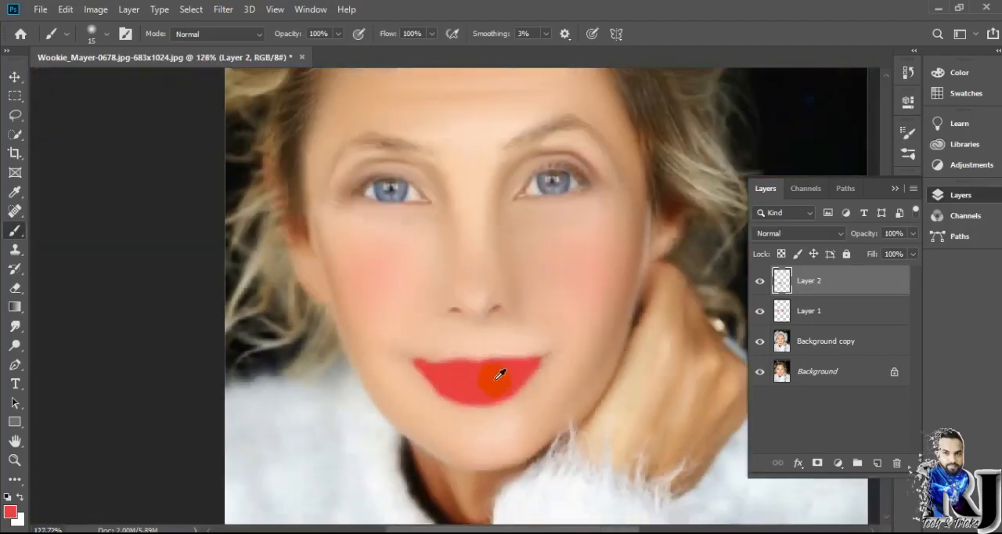
Lower the lip colour layer's opacity to 30% and fine-tune the opacity of the cheek blush layer.
{"action": "left_click_drag", "start_coordinate": [886, 255], "coordinate": [863, 259]}
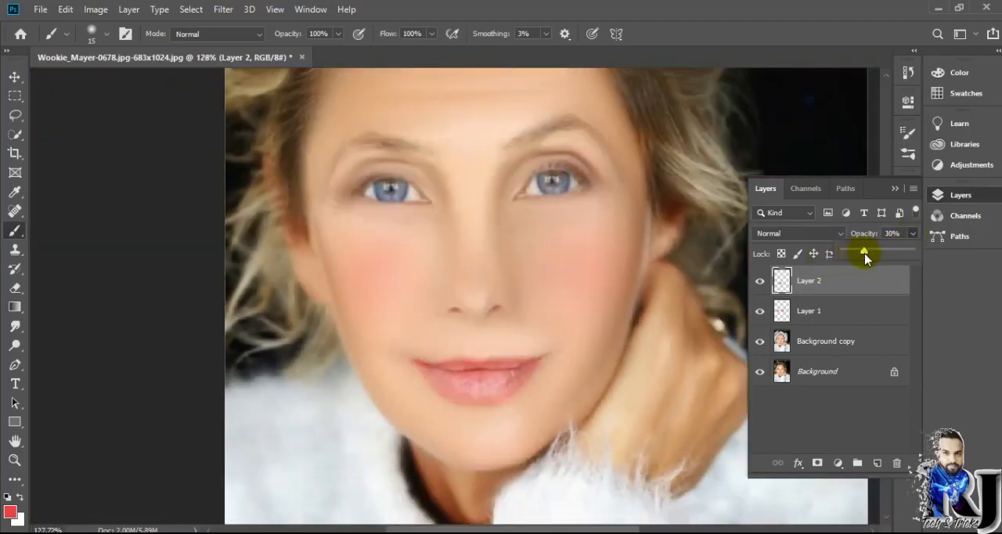
{"action": "scroll", "coordinate": [737, 211], "scroll_direction": "down", "scroll_amount": 7}
{"action": "scroll", "coordinate": [626, 268], "scroll_direction": "up", "scroll_amount": 5}
{"action": "scroll", "coordinate": [630, 270], "scroll_direction": "down", "scroll_amount": 2}
{"action": "left_click", "coordinate": [820, 311]}
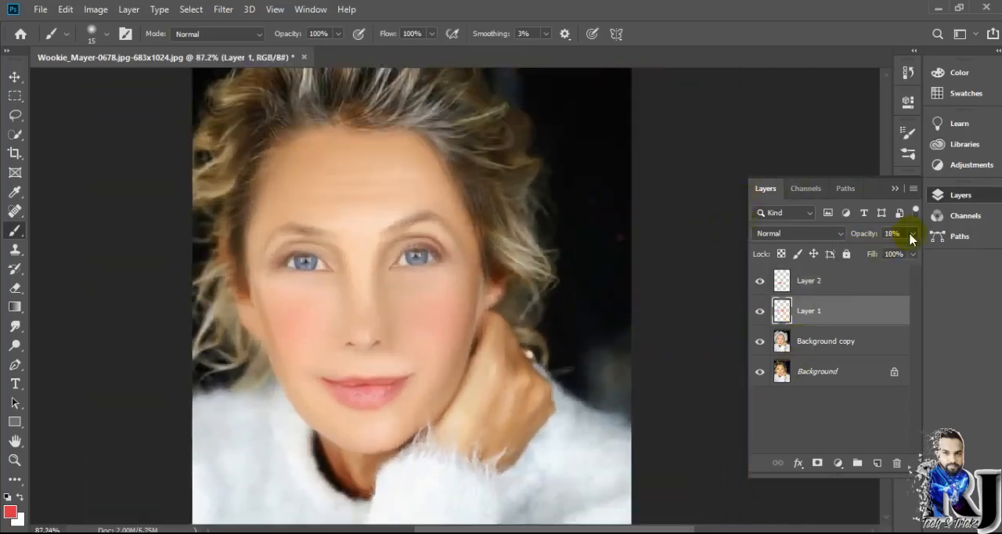
{"action": "left_click_drag", "start_coordinate": [854, 252], "coordinate": [857, 253]}
{"action": "scroll", "coordinate": [694, 228], "scroll_direction": "down", "scroll_amount": 4}
Unlock the Background layer and merge all the retouching layers with it into a single layer.
{"action": "left_click", "coordinate": [814, 283]}
{"action": "key", "text": "ctrl+e"}
{"action": "key", "text": "ctrl+e"}
{"action": "left_click", "coordinate": [809, 320]}
{"action": "left_click", "coordinate": [894, 311]}
{"action": "left_click", "coordinate": [822, 285]}
{"action": "key", "text": "ctrl+e"}
{"action": "scroll", "coordinate": [358, 298], "scroll_direction": "up", "scroll_amount": 5}
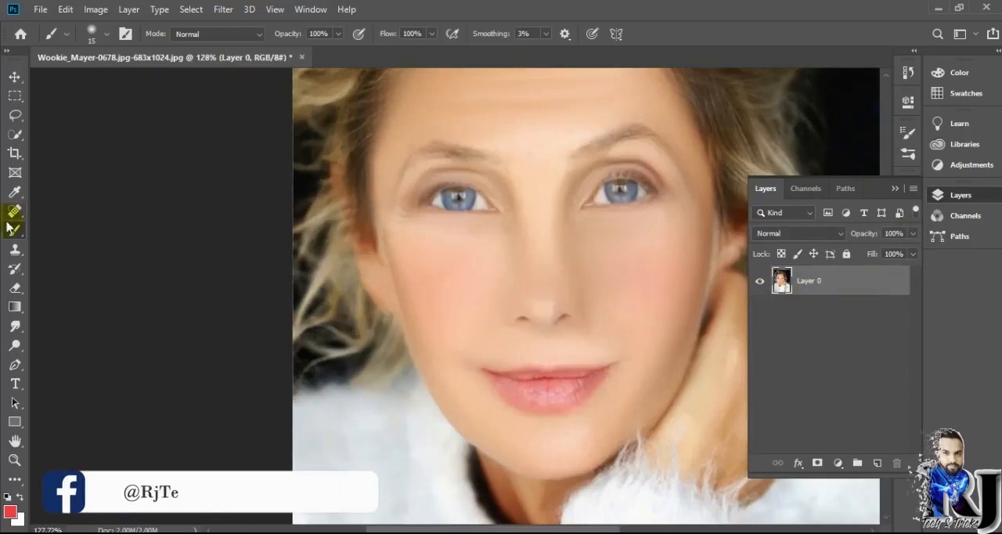
Touch up the skin around the eyes with the Mixer Brush at 28 px.
{"action": "right_click", "coordinate": [15, 230]}
{"action": "left_click", "coordinate": [72, 276]}
{"action": "scroll", "coordinate": [434, 202], "scroll_direction": "up", "scroll_amount": 3}
{"action": "scroll", "coordinate": [610, 268], "scroll_direction": "down", "scroll_amount": 4}
{"action": "scroll", "coordinate": [418, 213], "scroll_direction": "up", "scroll_amount": 5}
{"action": "scroll", "coordinate": [532, 284], "scroll_direction": "down", "scroll_amount": 4}
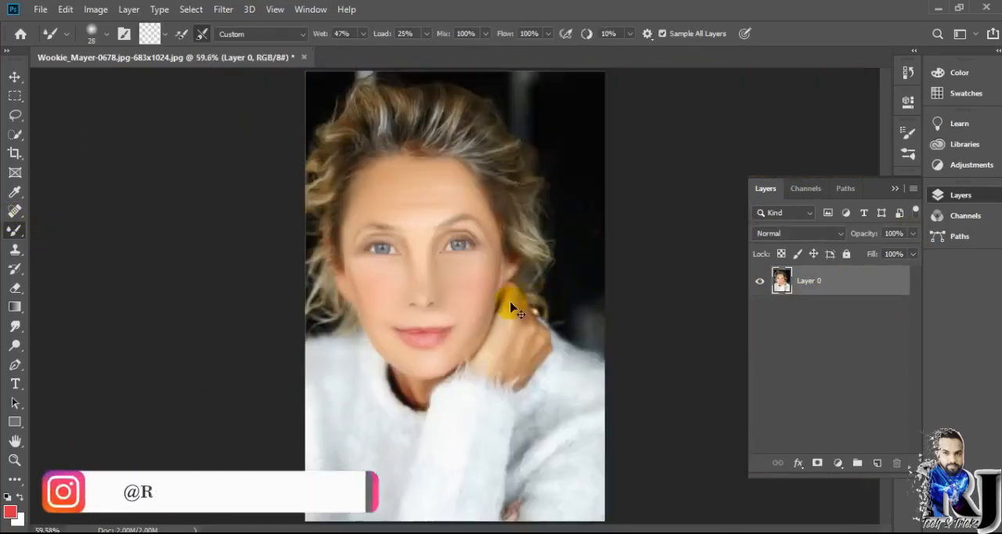
{"action": "scroll", "coordinate": [295, 299], "scroll_direction": "up", "scroll_amount": 6}
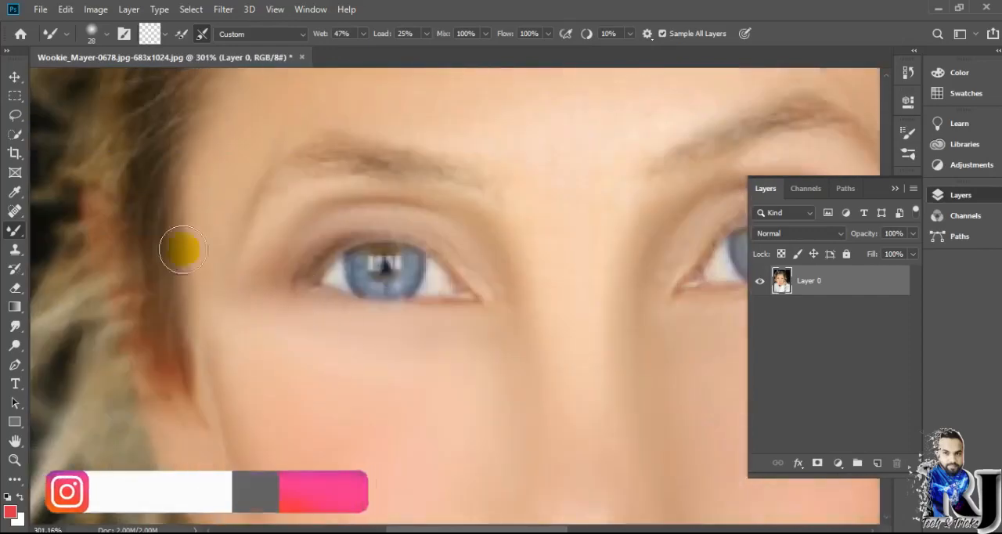
{"action": "scroll", "coordinate": [497, 442], "scroll_direction": "down", "scroll_amount": 5}
Open the Camera Raw Filter on the merged portrait and set Temperature to -14 and Tint to +15.
{"action": "left_click", "coordinate": [223, 9]}
{"action": "left_click", "coordinate": [252, 99]}
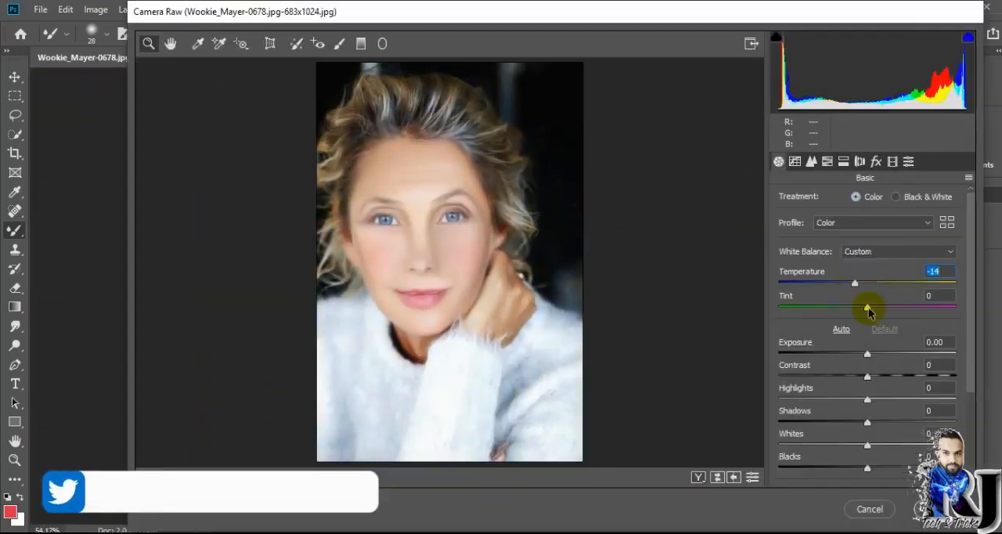
{"action": "left_click_drag", "start_coordinate": [868, 309], "coordinate": [881, 310]}
Set Highlights to +24, Whites to +56 and Clarity to +21 in the Camera Raw Basic adjustments.
{"action": "left_click_drag", "start_coordinate": [867, 401], "coordinate": [888, 401]}
{"action": "scroll", "coordinate": [888, 448], "scroll_direction": "down", "scroll_amount": 3}
{"action": "left_click_drag", "start_coordinate": [868, 341], "coordinate": [916, 341]}
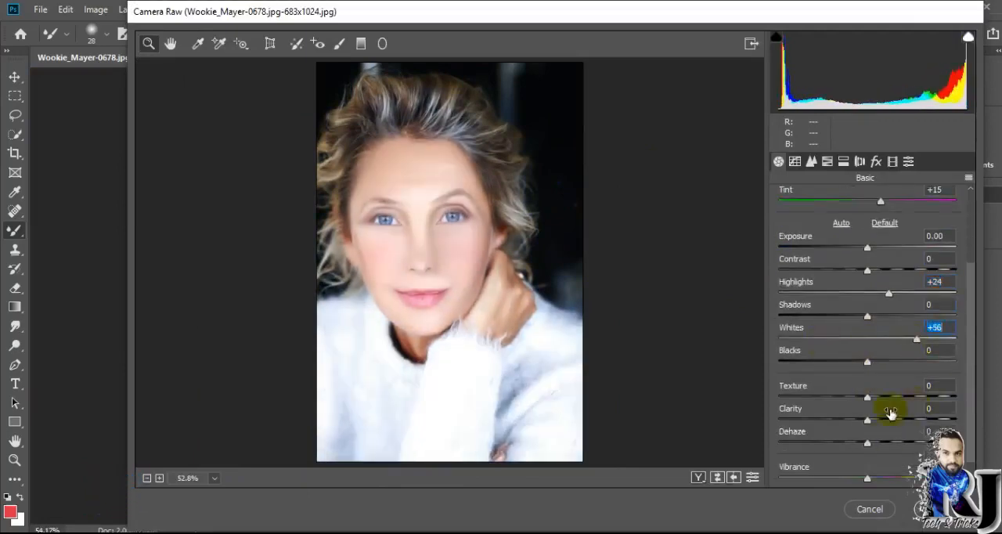
{"action": "scroll", "coordinate": [890, 412], "scroll_direction": "down", "scroll_amount": 1}
{"action": "left_click_drag", "start_coordinate": [867, 394], "coordinate": [885, 394]}
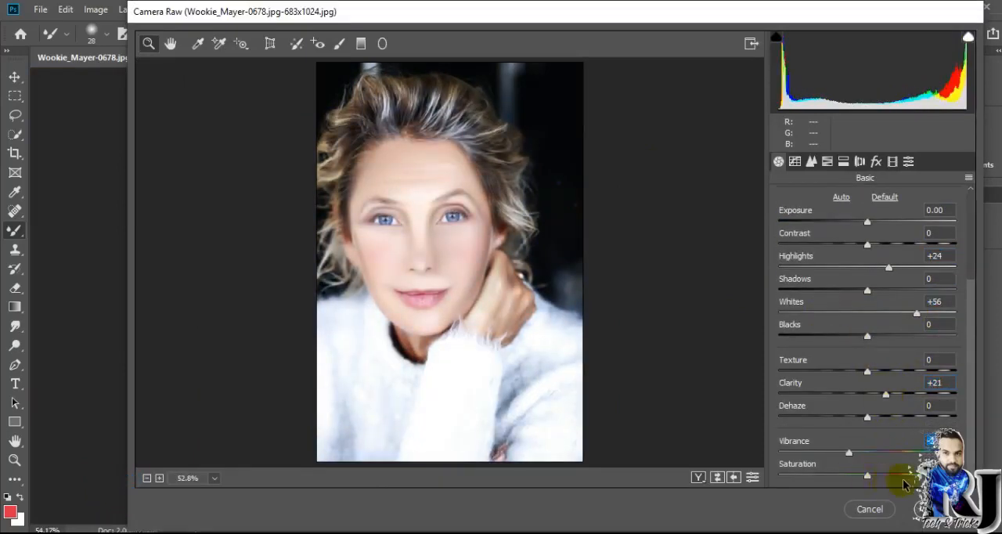